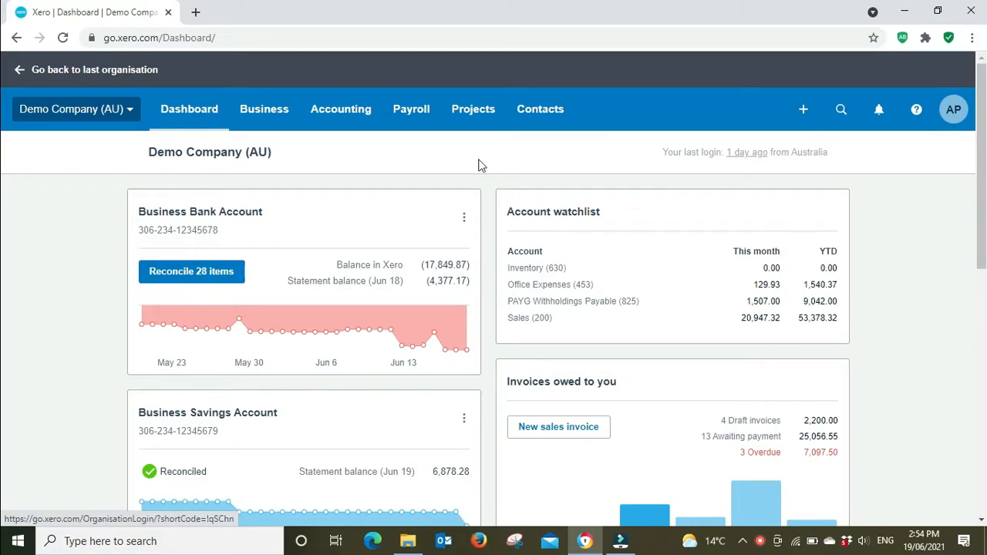
- Duplicate the dashboard into a second browser tab and switch to the duplicate once both are loaded
right_click(60, 4)
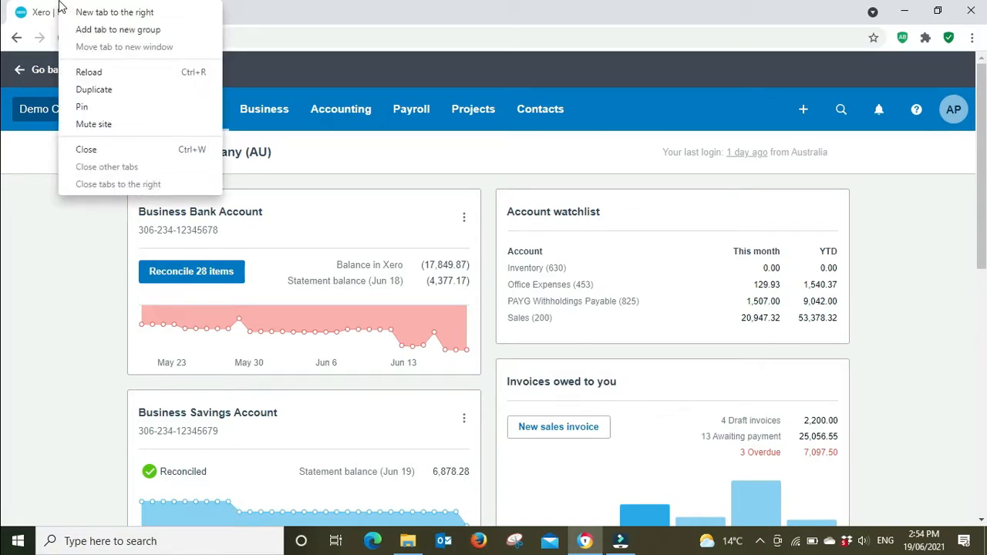
left_click(93, 90)
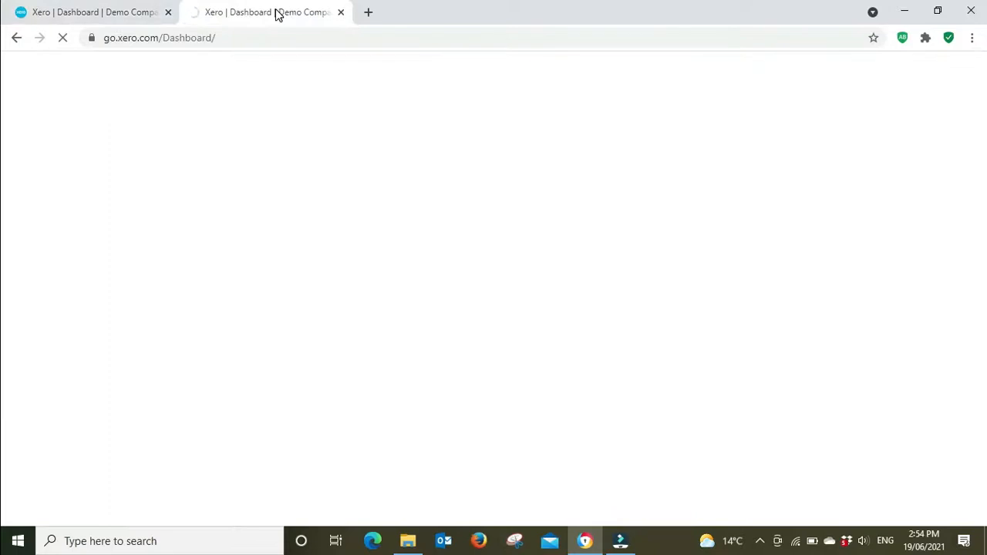
left_click(106, 13)
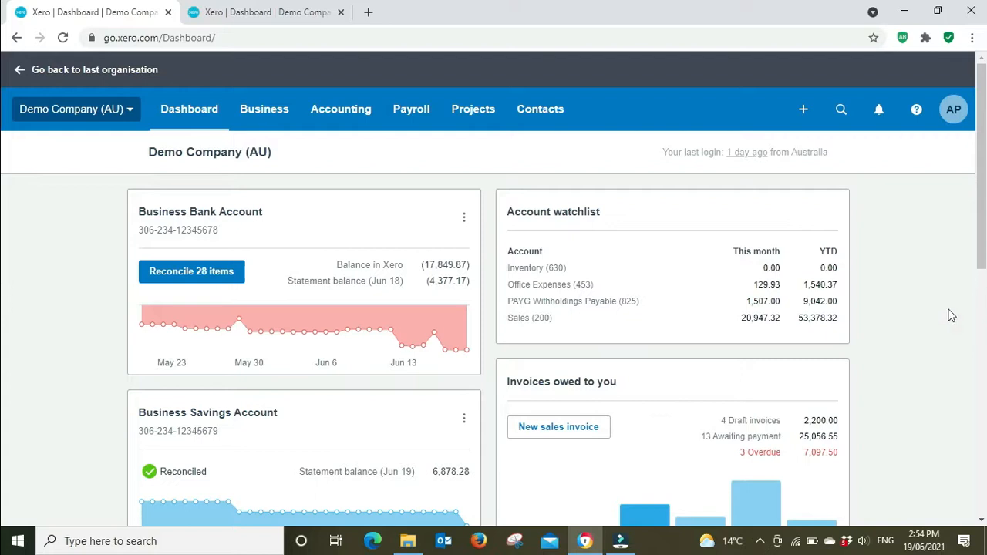
left_click(273, 10)
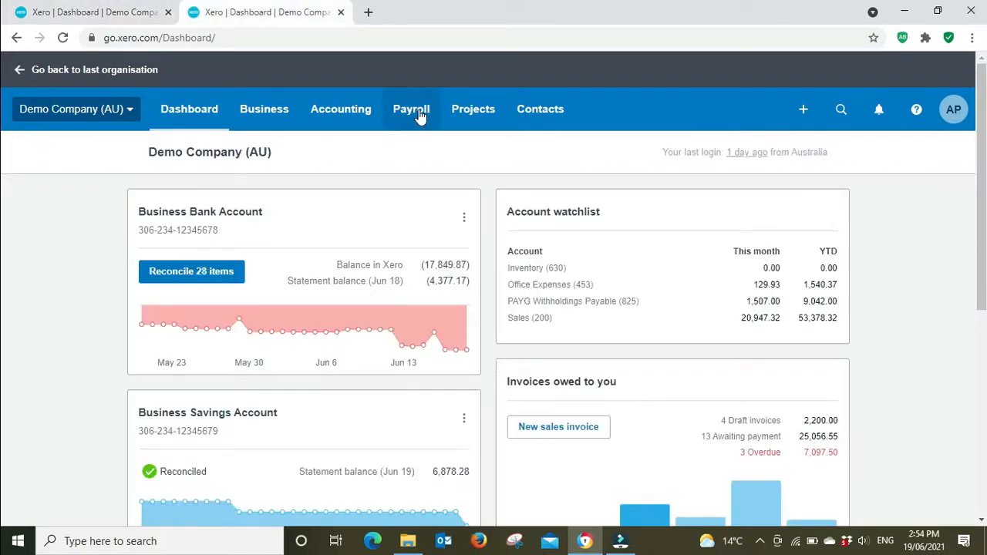
- Add a Fortnightly Calendar pay run for the fortnight ending 14 Jun 2021 and exclude all employees from it
left_click(420, 116)
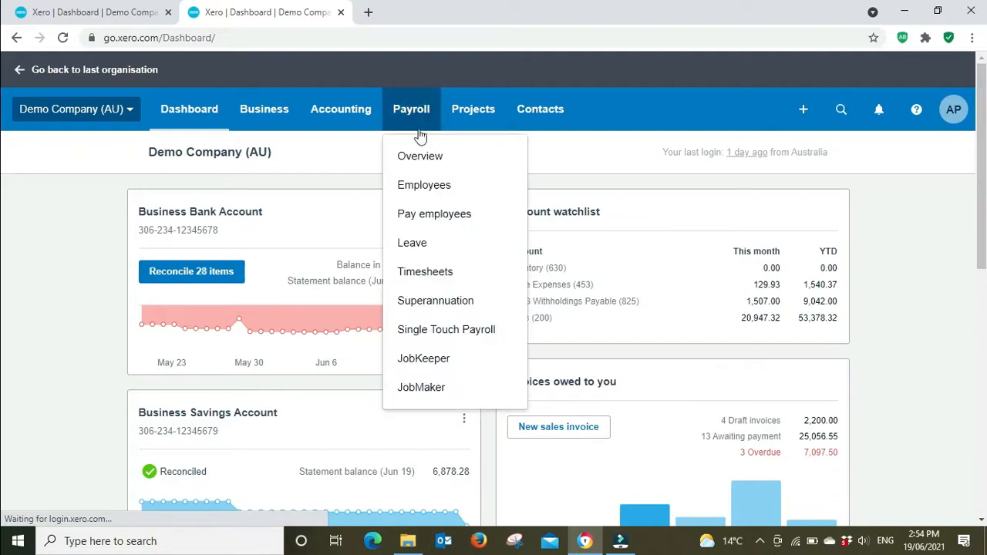
left_click(440, 222)
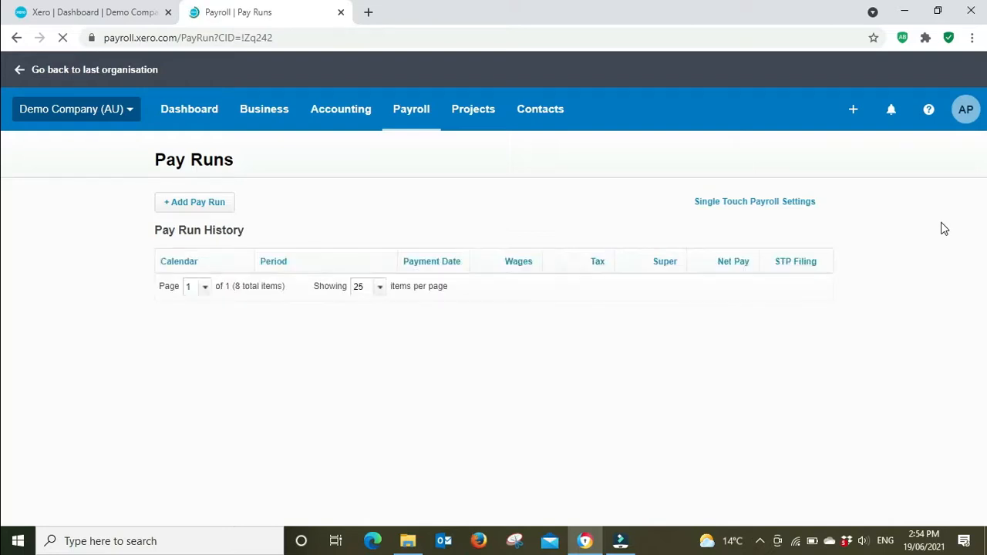
left_click(191, 211)
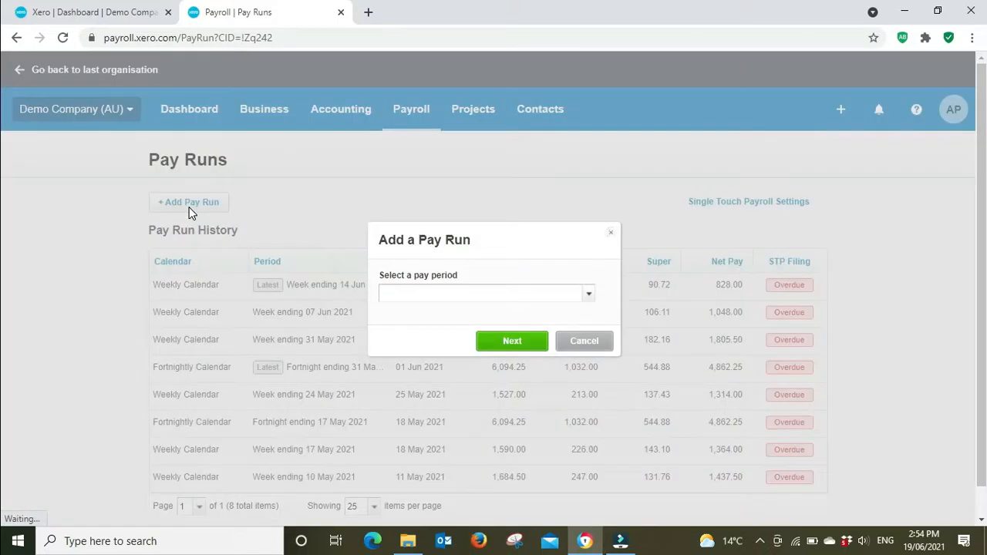
left_click(591, 297)
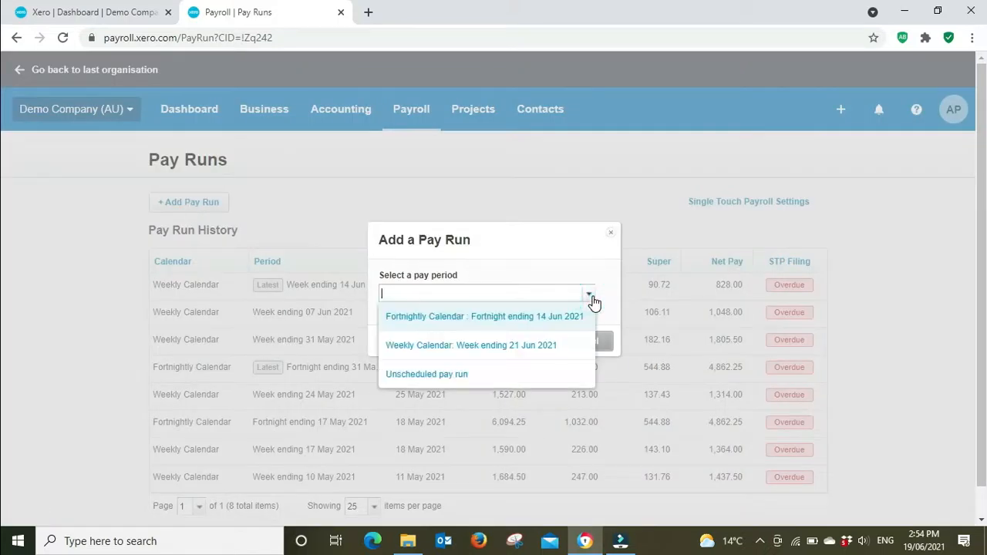
left_click(525, 319)
left_click(516, 344)
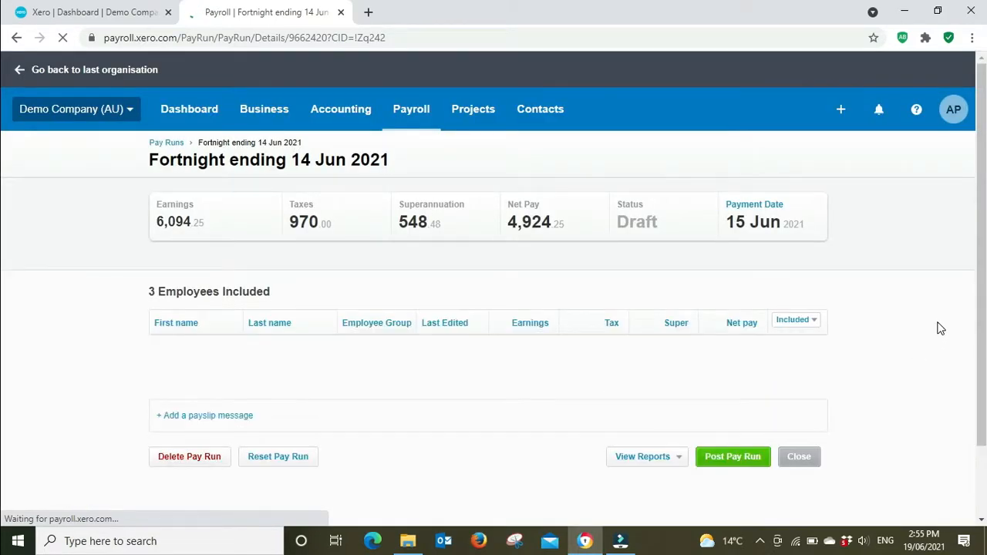
left_click(818, 329)
left_click(819, 370)
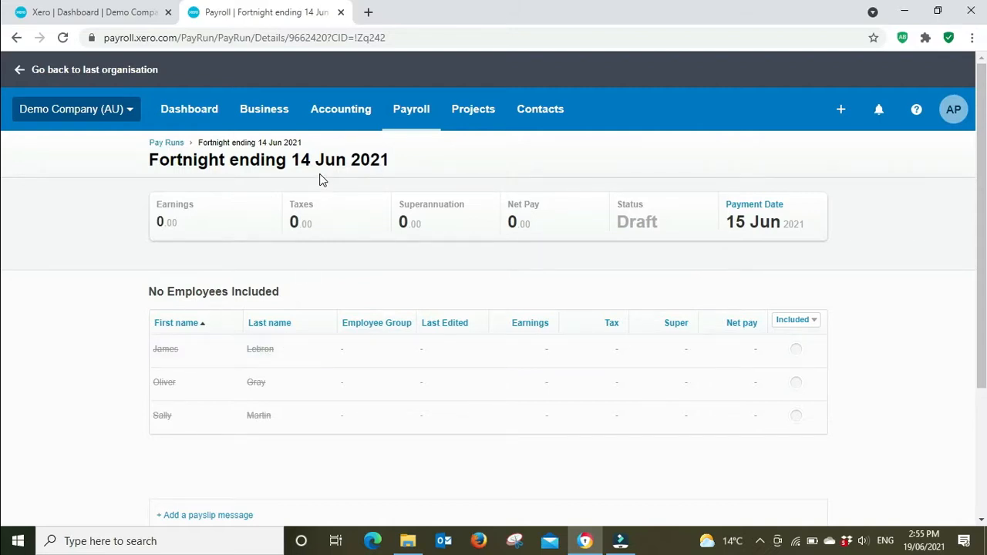
- In the original dashboard tab, go to payroll leave and start a new leave request for the first listed employee
left_click(68, 10)
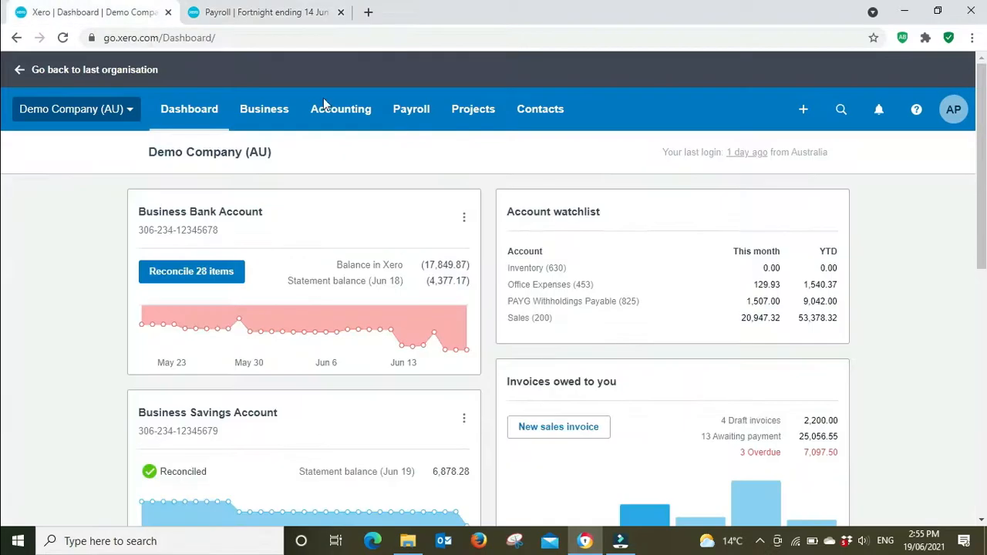
left_click(411, 109)
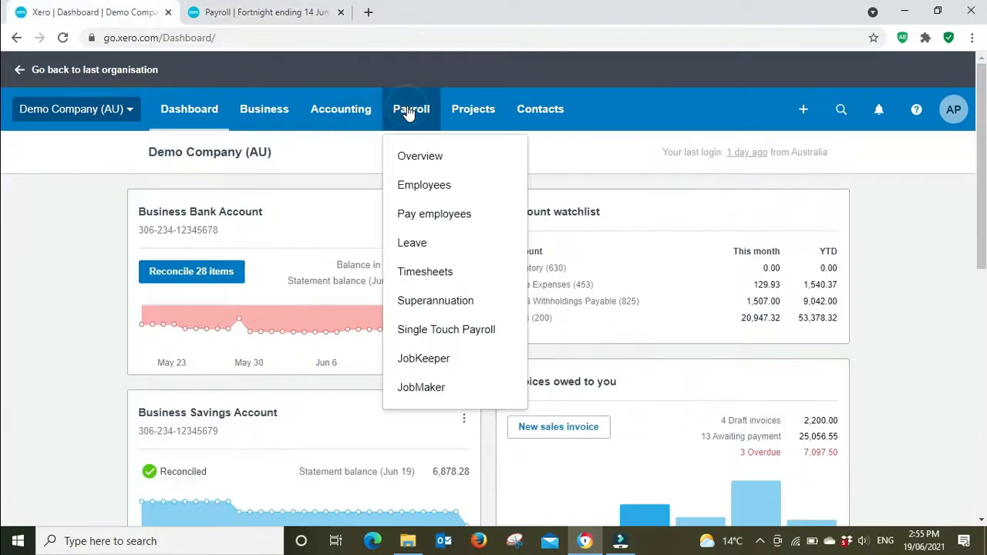
left_click(420, 247)
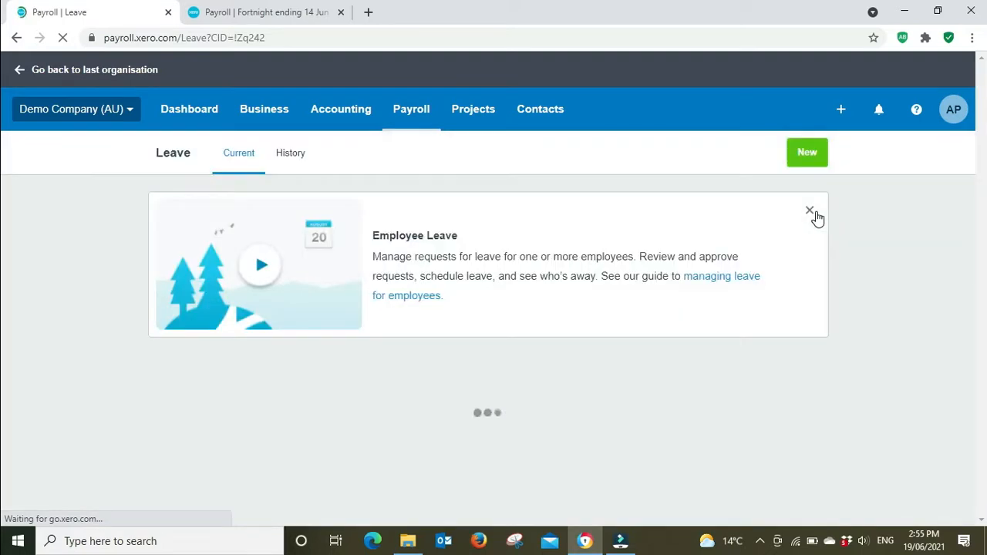
scroll(862, 225, "down", 1)
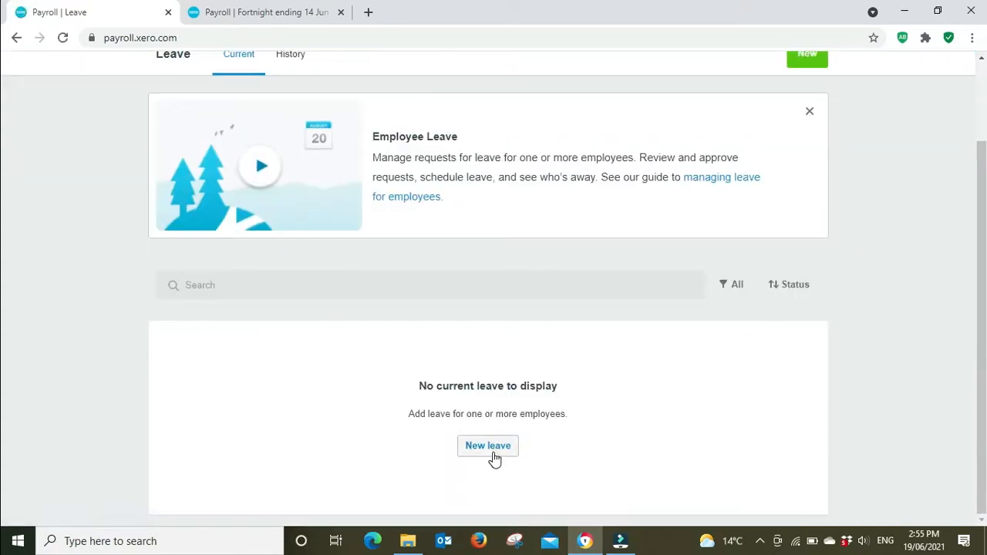
left_click(493, 453)
left_click(535, 311)
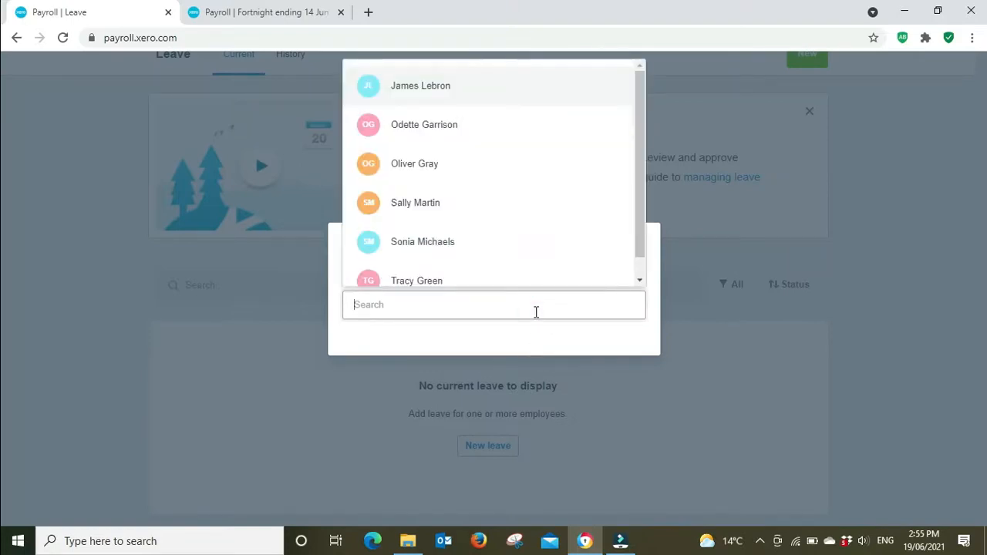
left_click(434, 82)
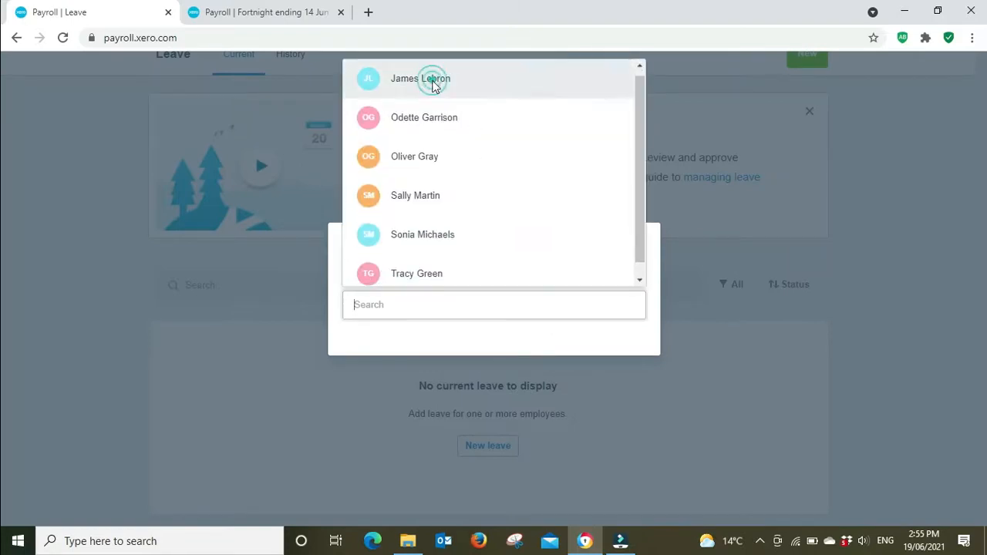
- Check the employee against the draft pay run and set the leave request's type to Personal/Carer's Leave
left_click(253, 11)
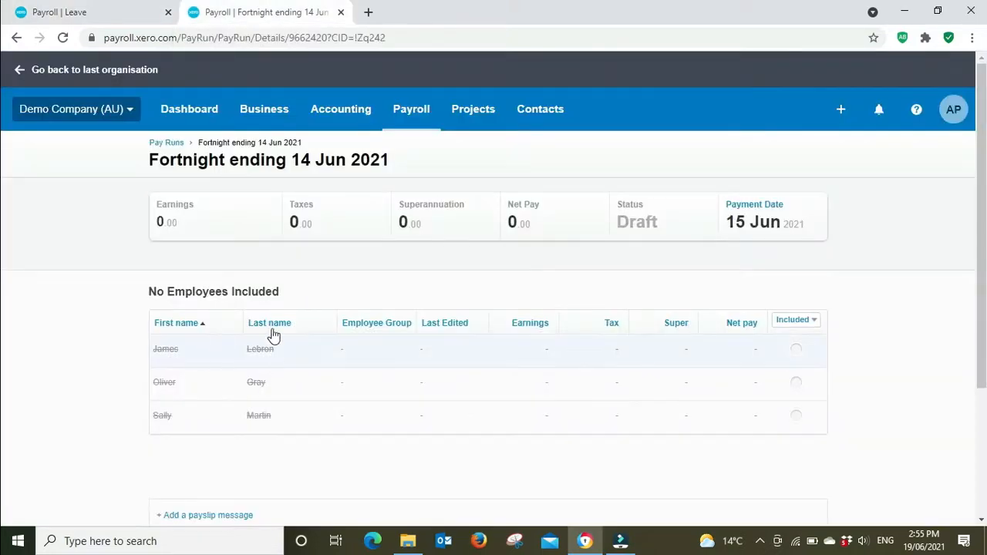
left_click(108, 13)
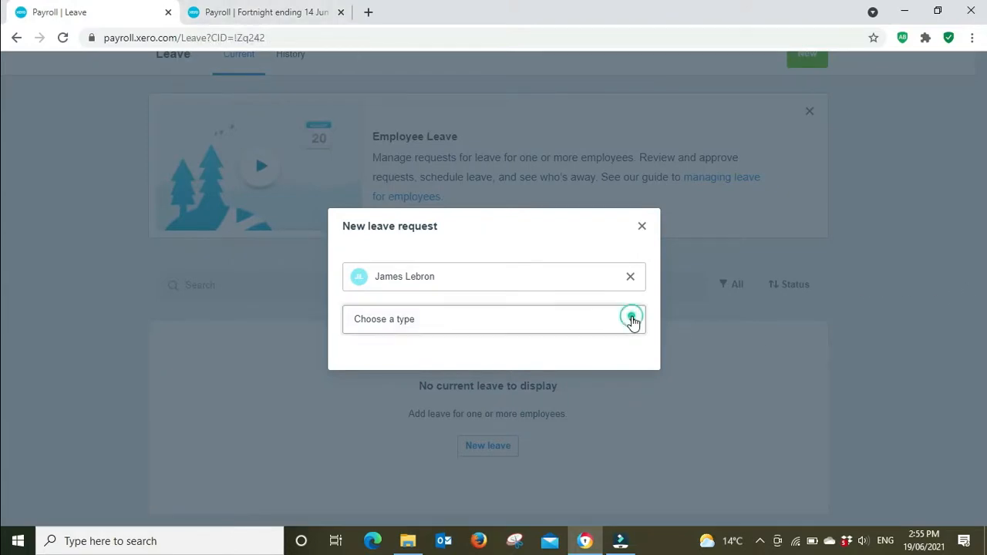
left_click(632, 320)
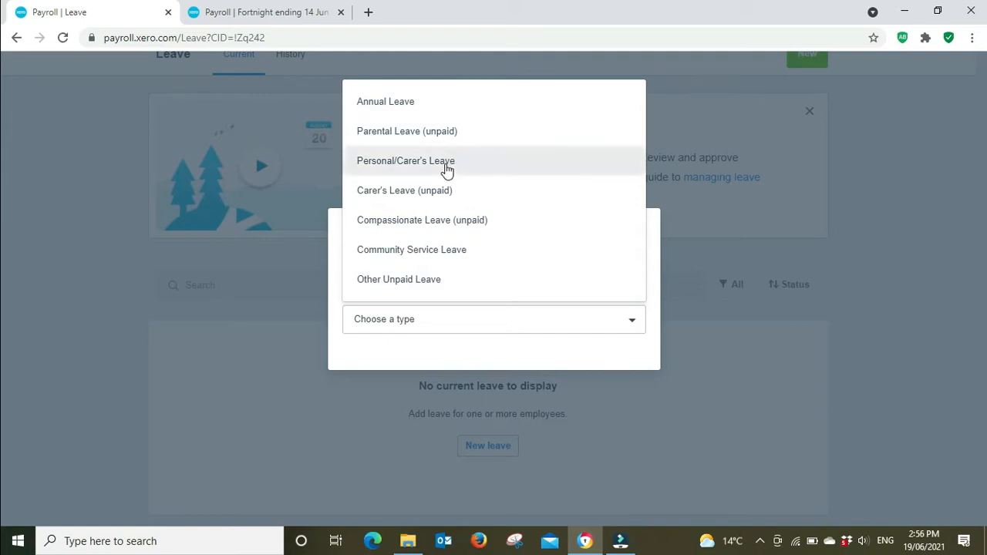
left_click(447, 166)
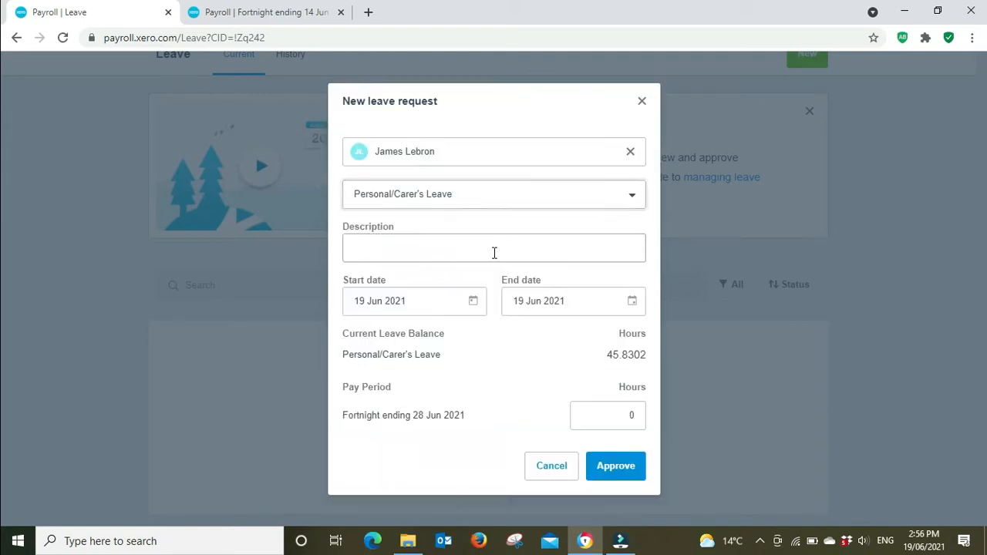
- Compare the pay run's fortnight with the June 2021 system calendar and return to the leave request
left_click(494, 252)
left_click(283, 17)
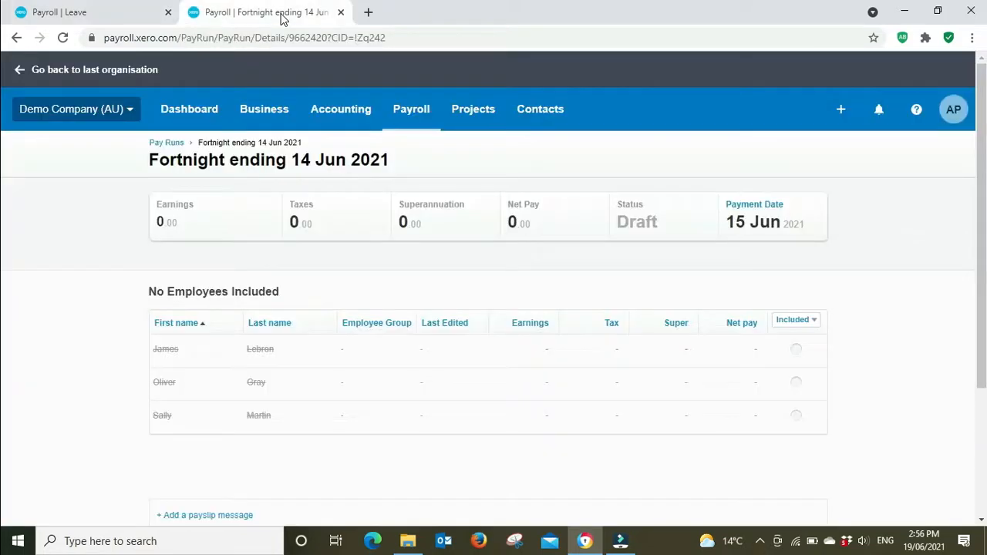
left_click(83, 11)
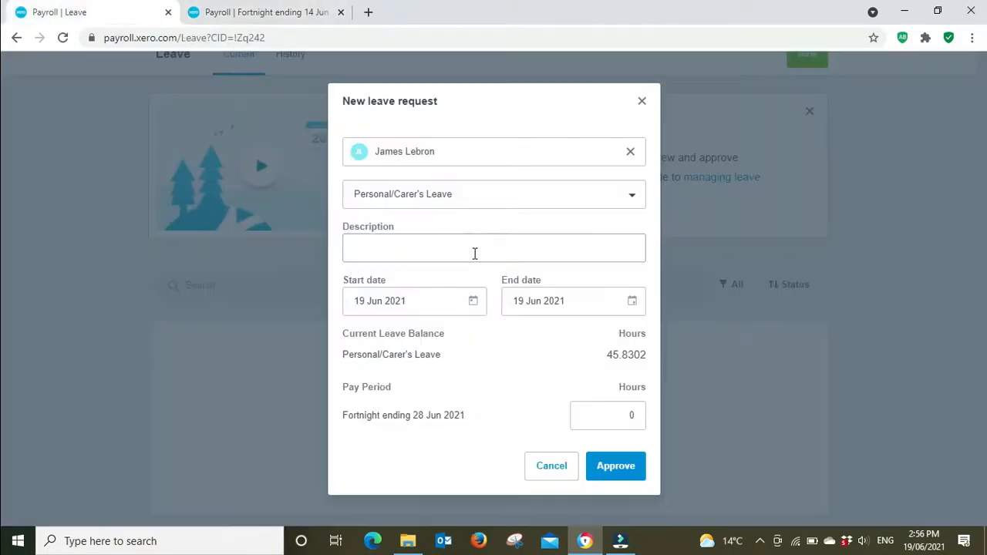
left_click(475, 248)
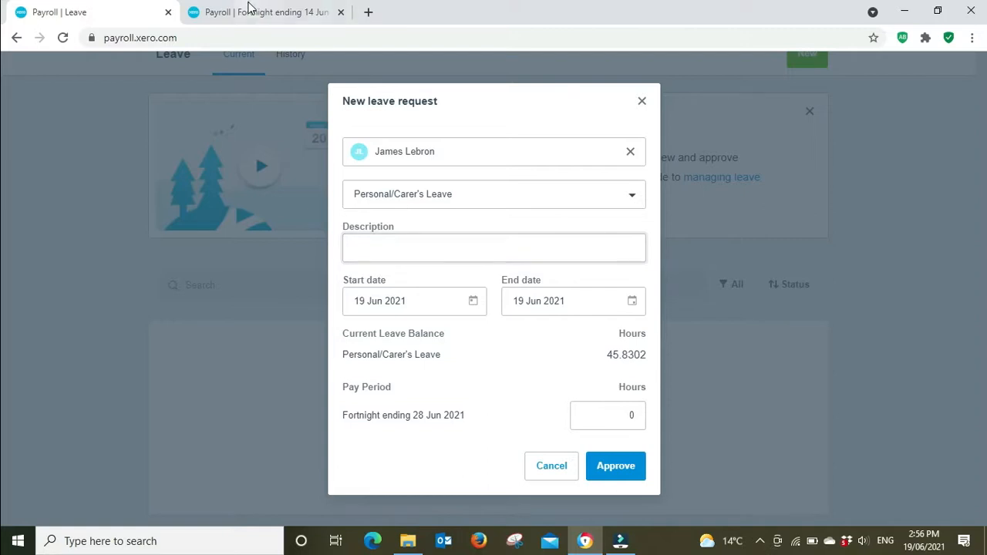
left_click(262, 13)
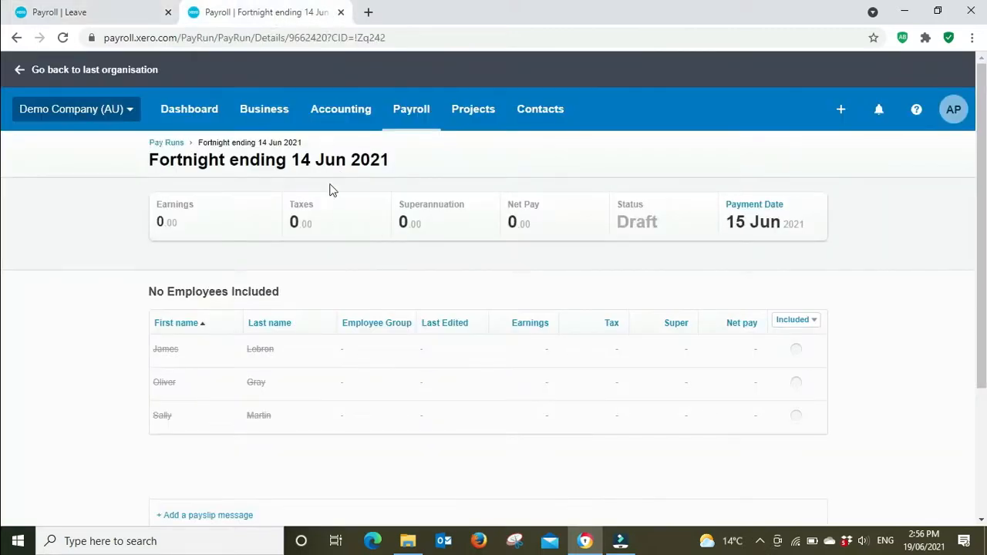
left_click(928, 543)
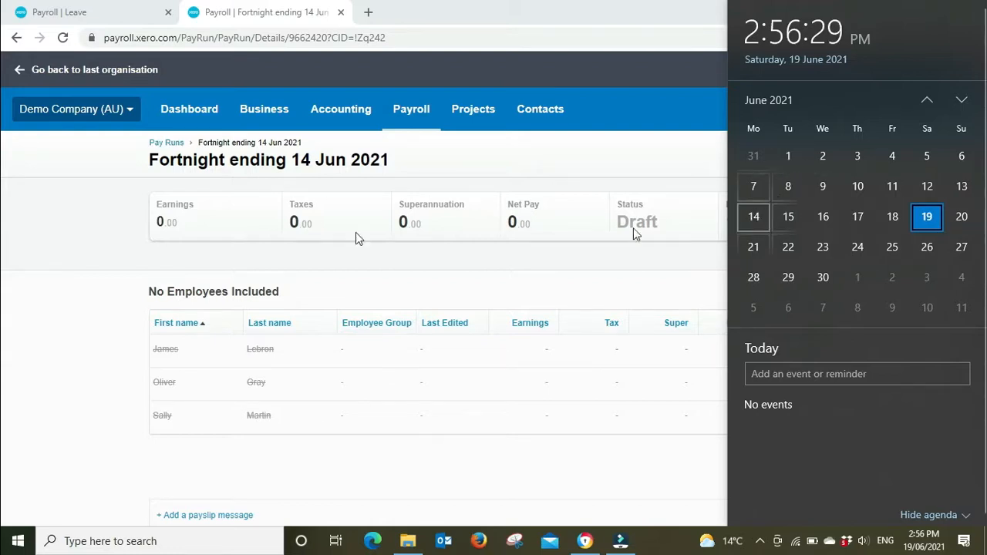
left_click(57, 227)
left_click(62, 11)
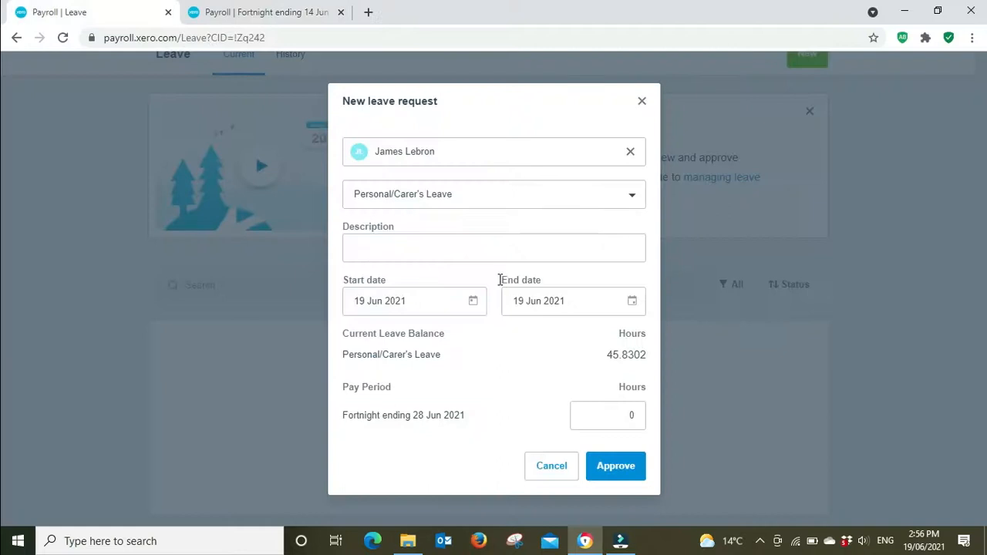
- Enter SL as the leave description and set both the start and end dates to 12 Jun 2021
left_click(437, 253)
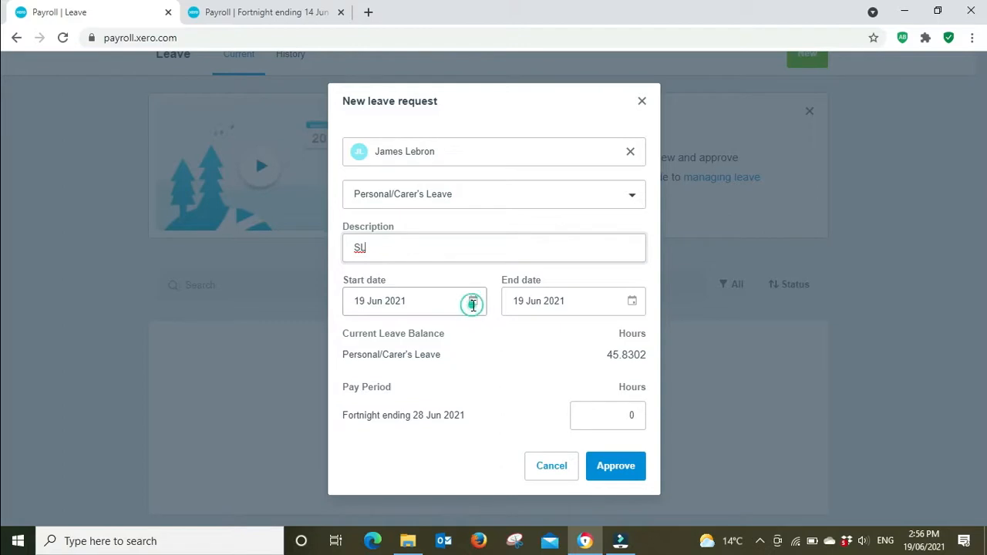
left_click(471, 301)
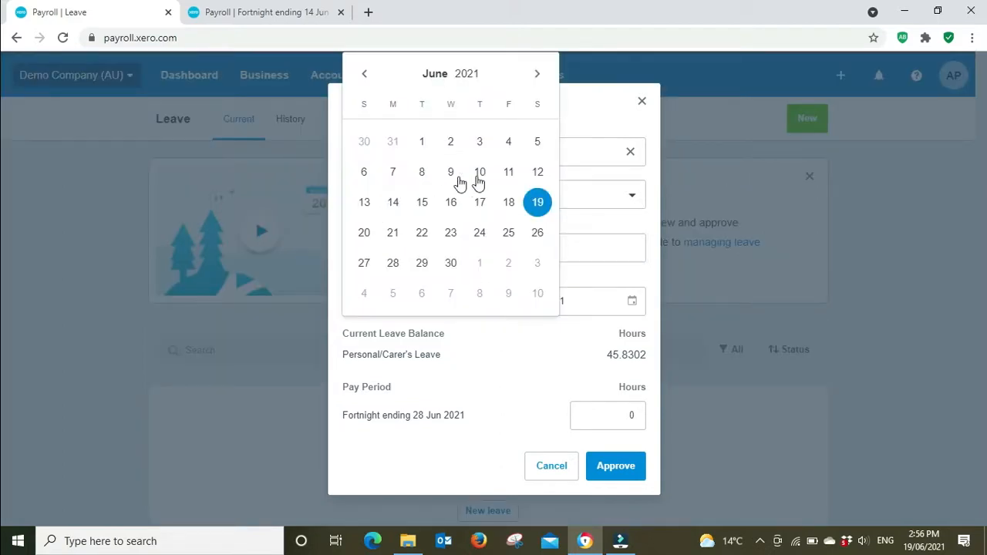
left_click(537, 172)
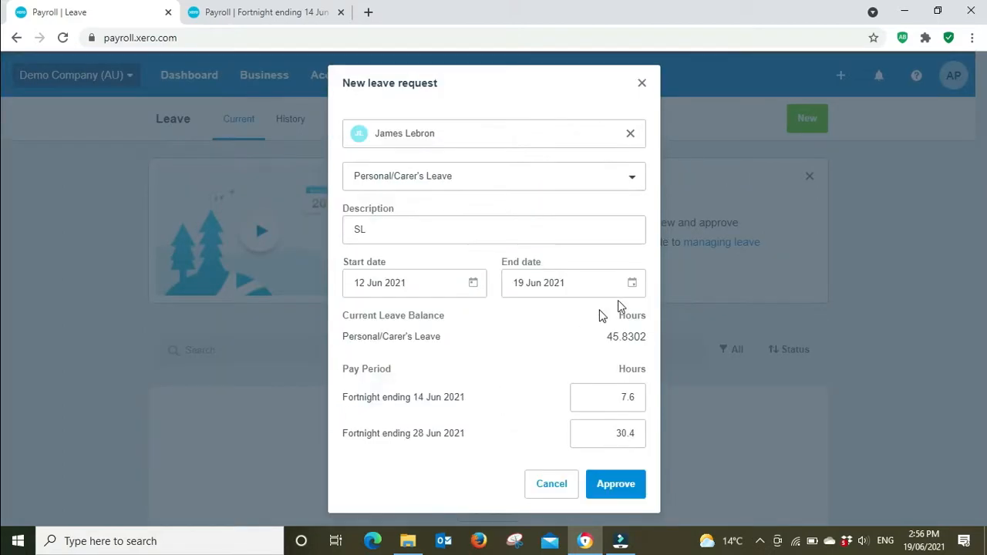
left_click(630, 282)
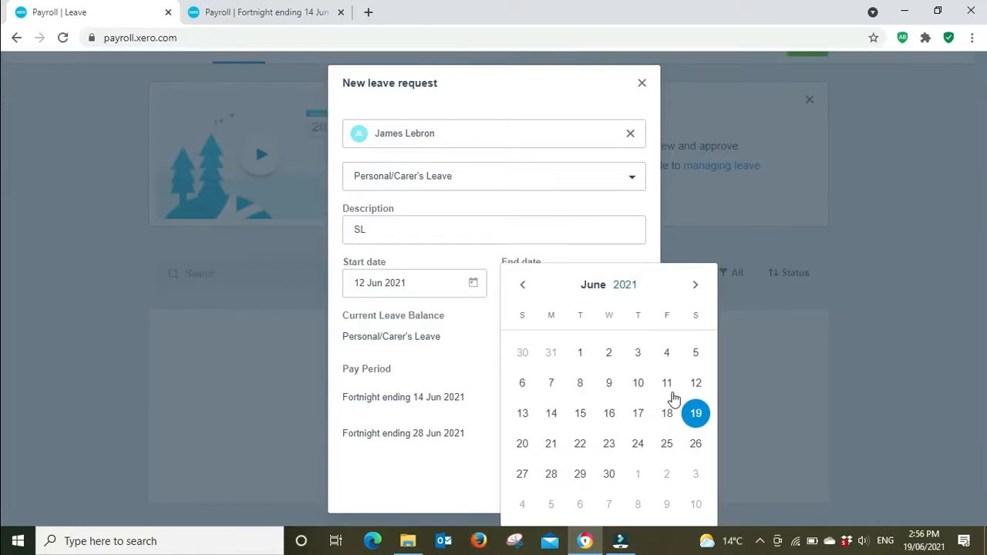
left_click(696, 383)
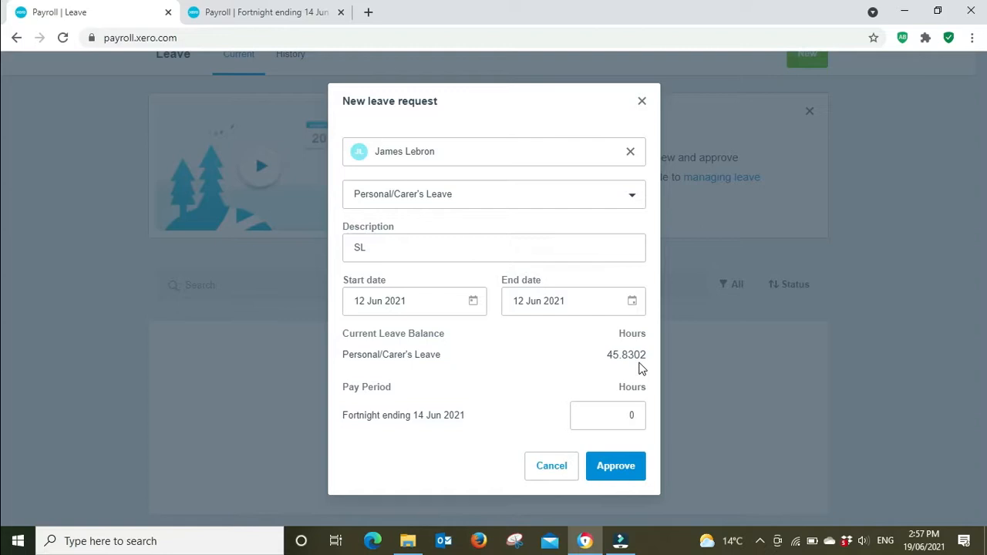
- Include the first employee in the draft pay run, review the ordinary hours on their payslip, and return to the pay run
left_click(241, 11)
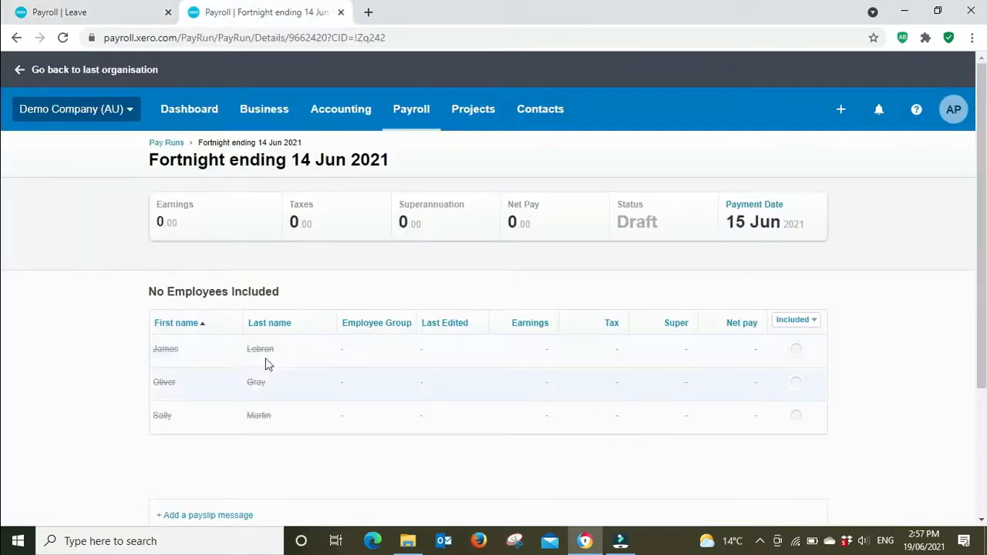
left_click(795, 349)
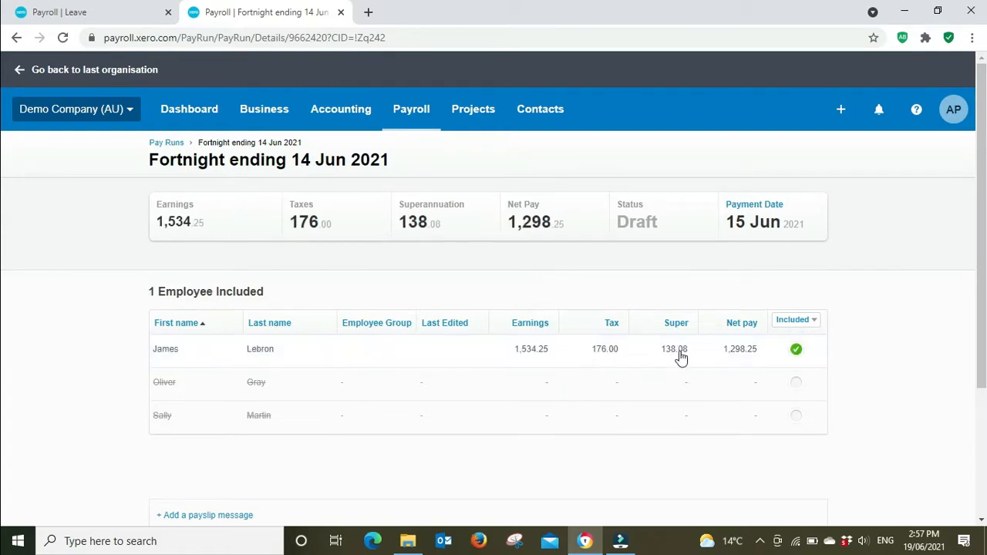
left_click(680, 357)
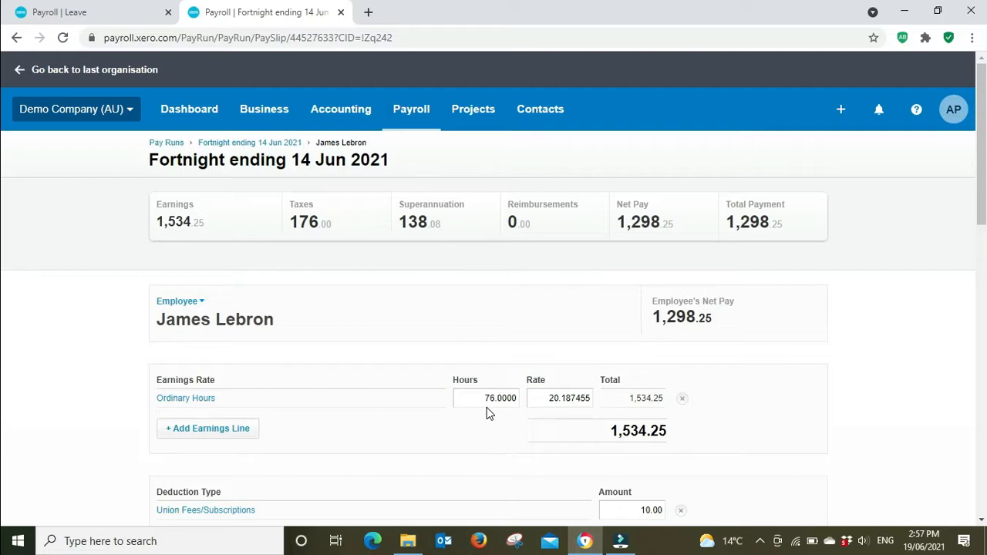
left_click(240, 145)
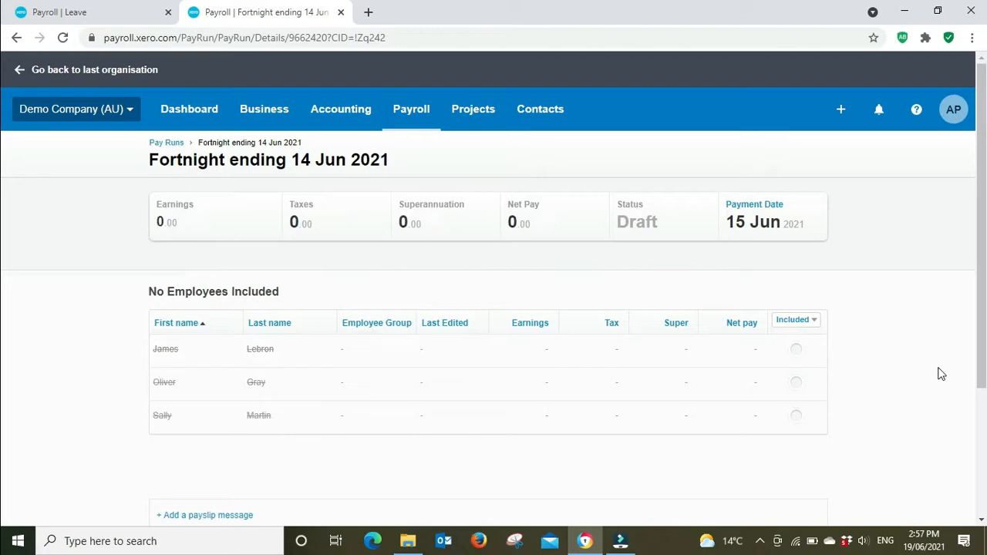
- Set the personal/carer's leave to 7.6 hours for the fortnight ending 14 Jun 2021 and approve the request
left_click(110, 17)
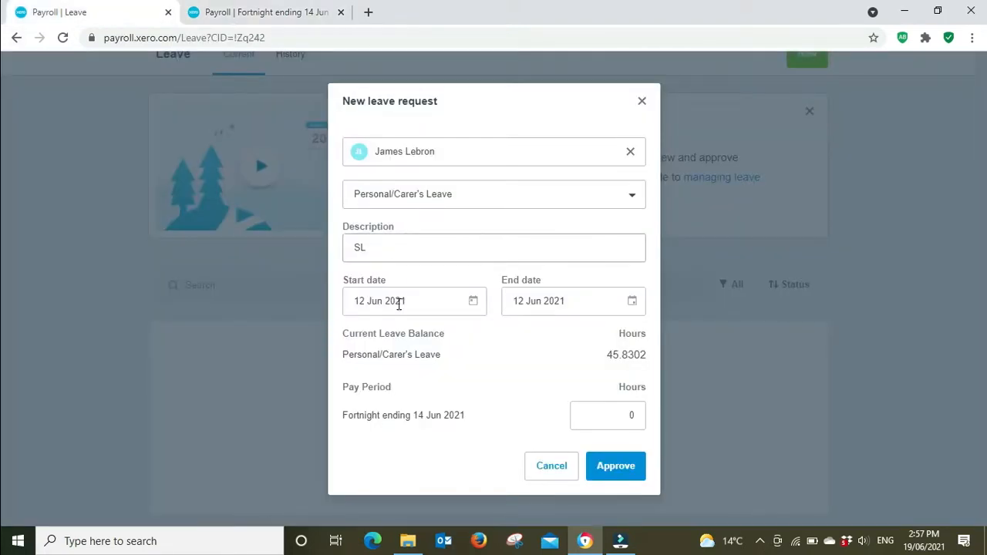
left_click(626, 415)
double_click(637, 416)
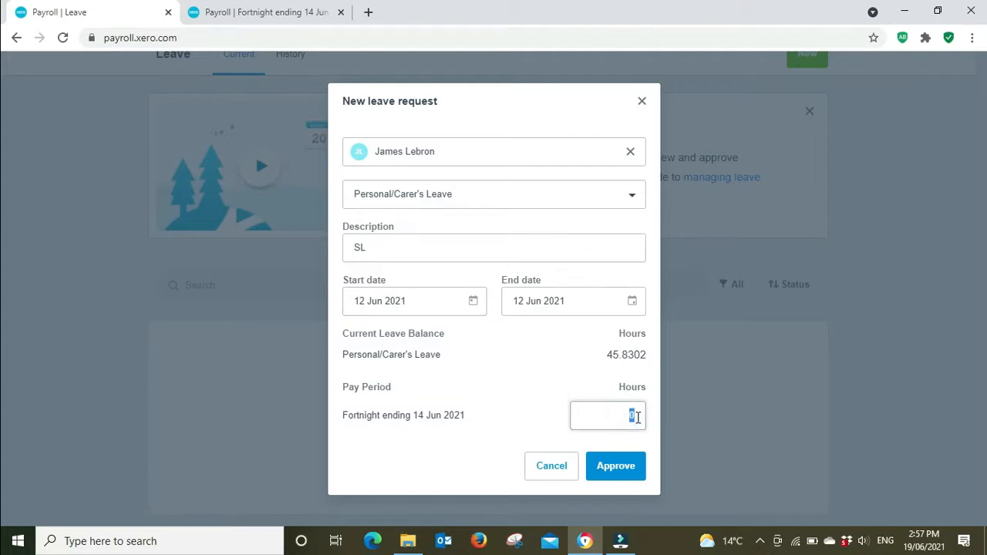
type("7.6")
left_click(455, 461)
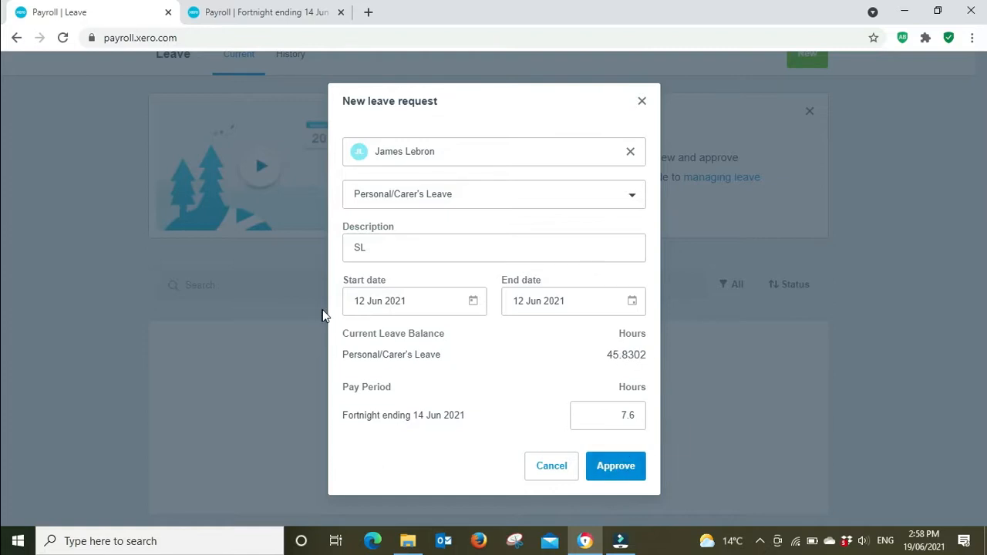
left_click(616, 472)
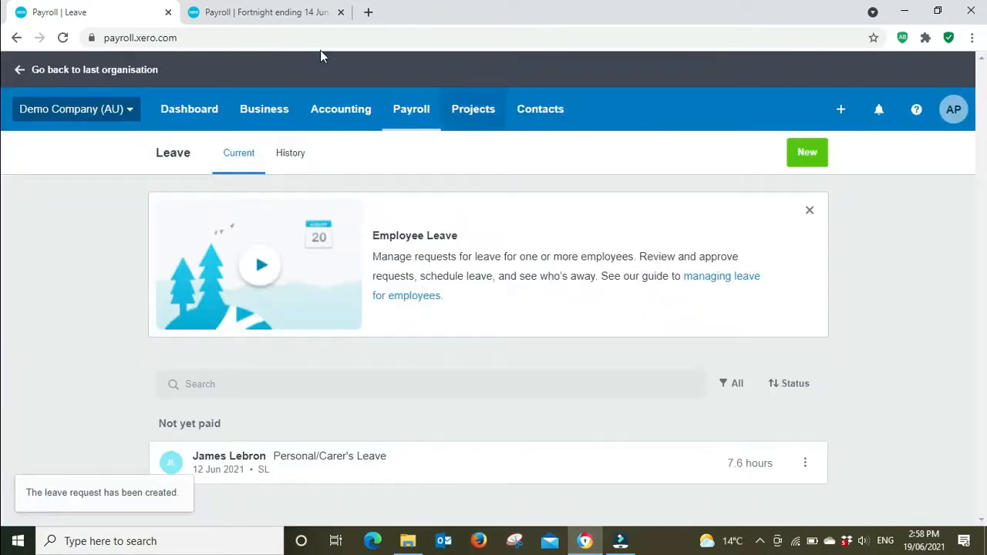
- Include the first employee in the draft pay run and open their payslip
left_click(254, 12)
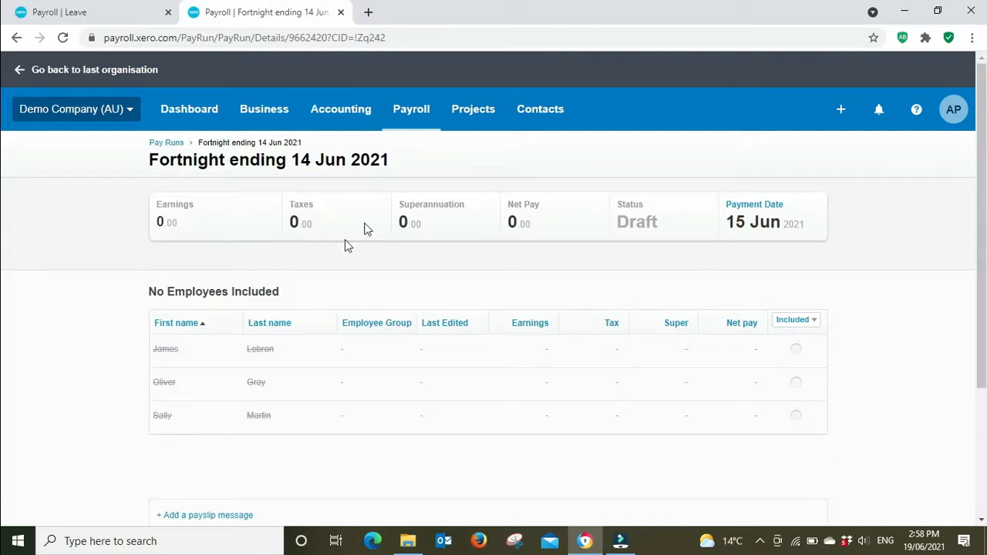
left_click(796, 349)
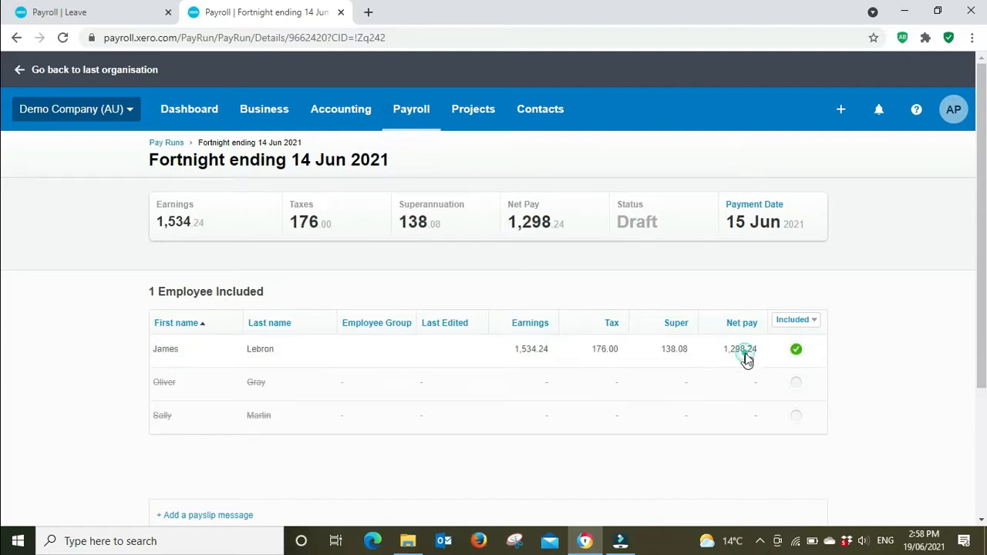
left_click(745, 355)
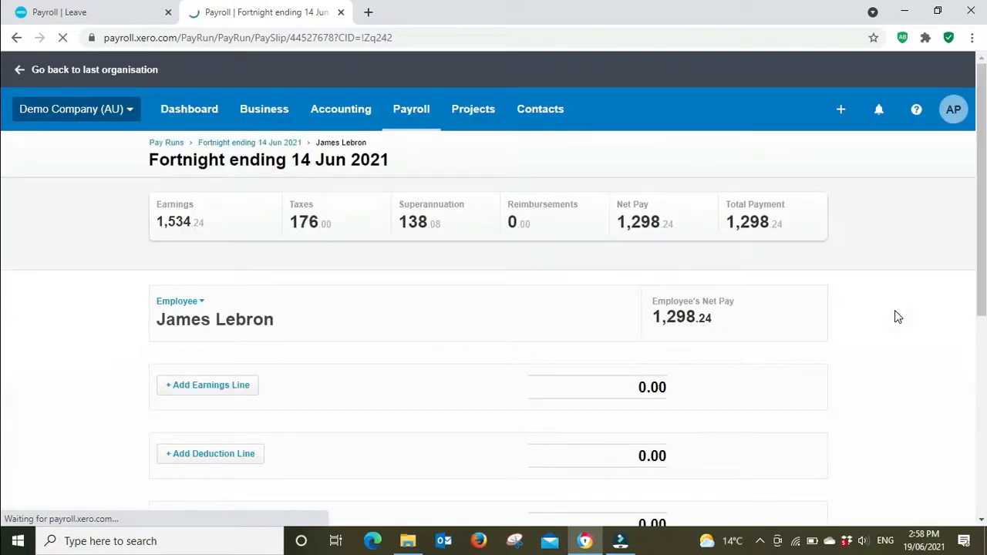
- Review the payslip's earnings, deduction, tax, superannuation and leave lines, save it, and return to the pay run
scroll(897, 316, "down", 2)
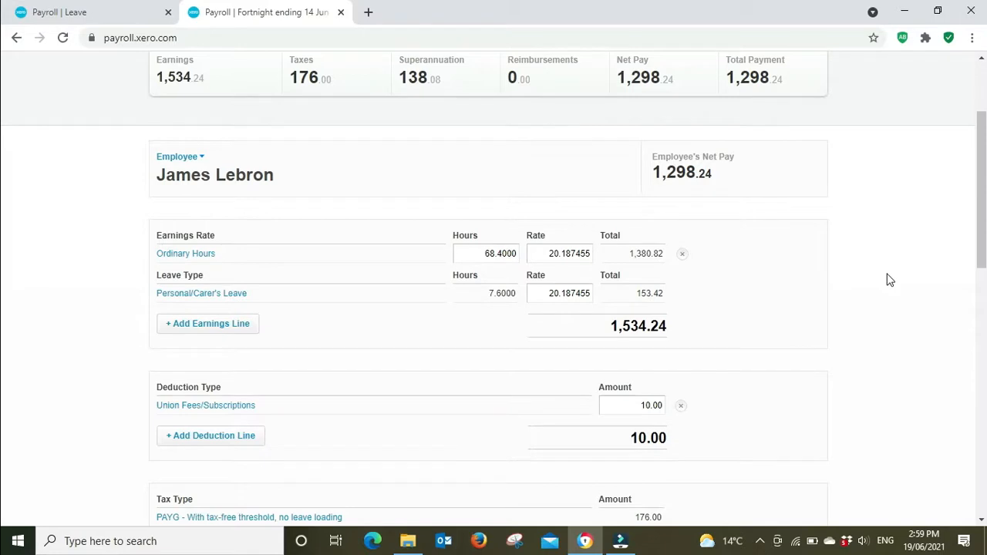
scroll(890, 280, "down", 5)
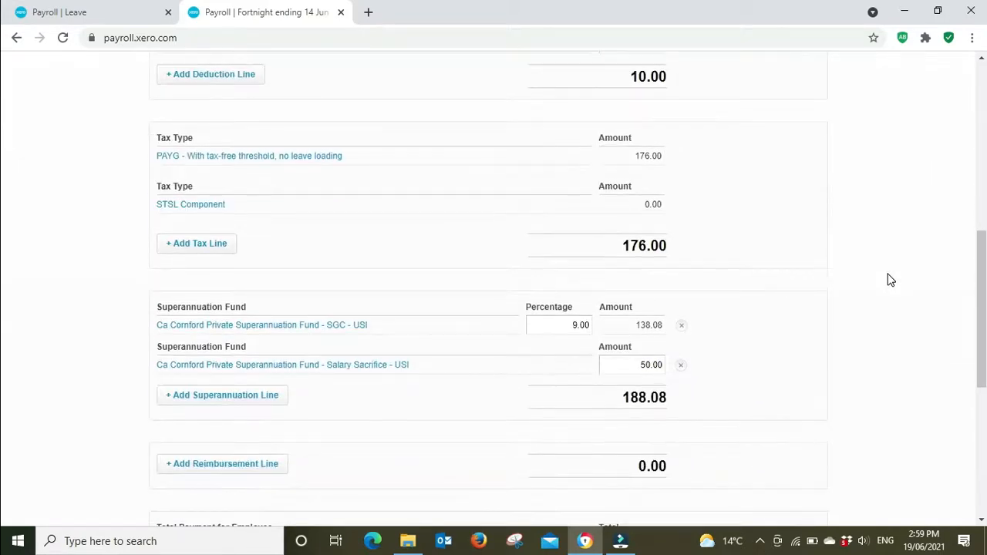
scroll(890, 280, "down", 1)
scroll(890, 279, "down", 2)
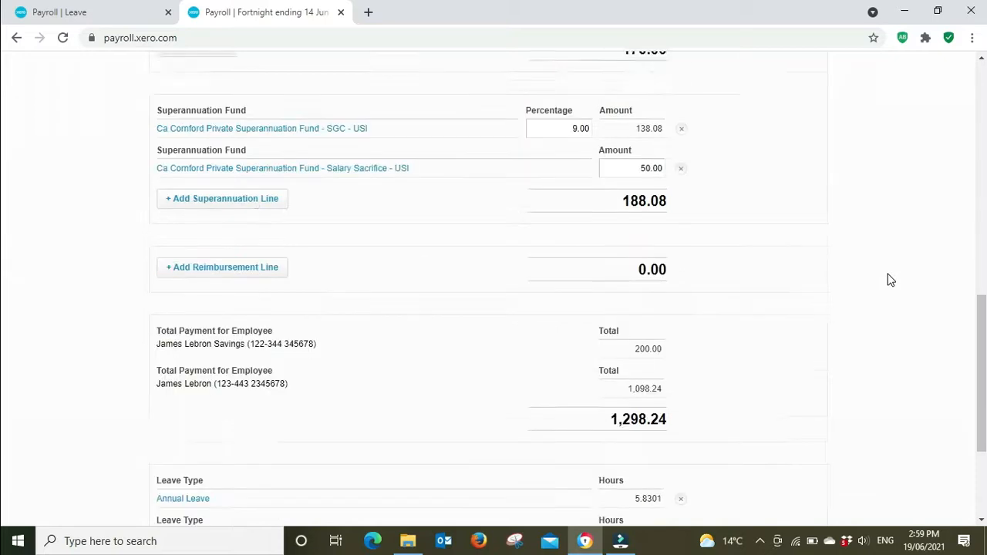
scroll(921, 266, "down", 2)
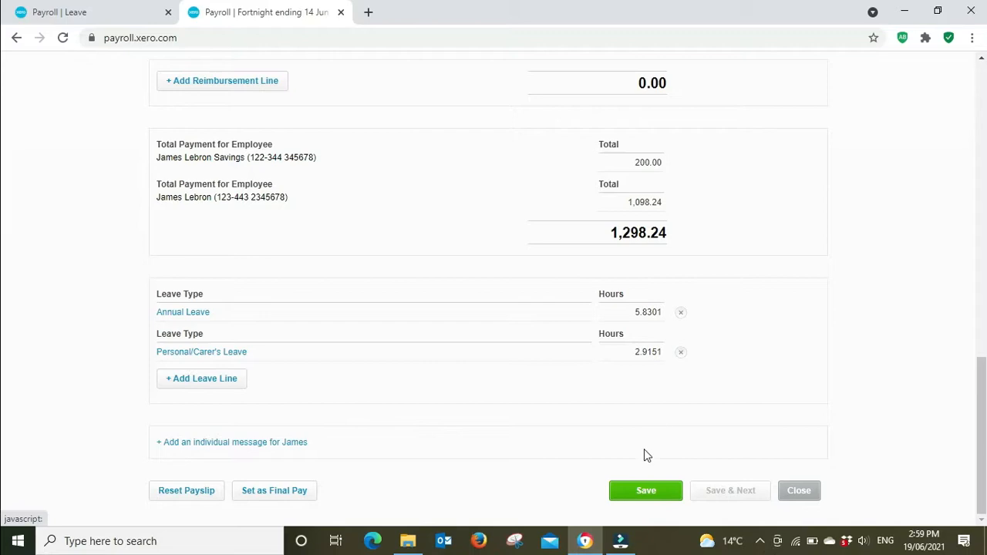
left_click(644, 496)
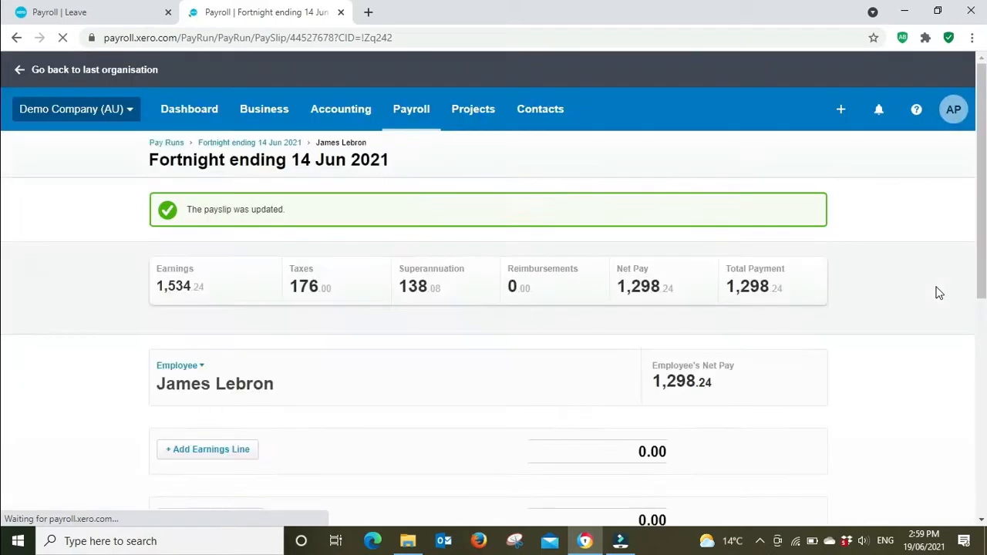
left_click(228, 144)
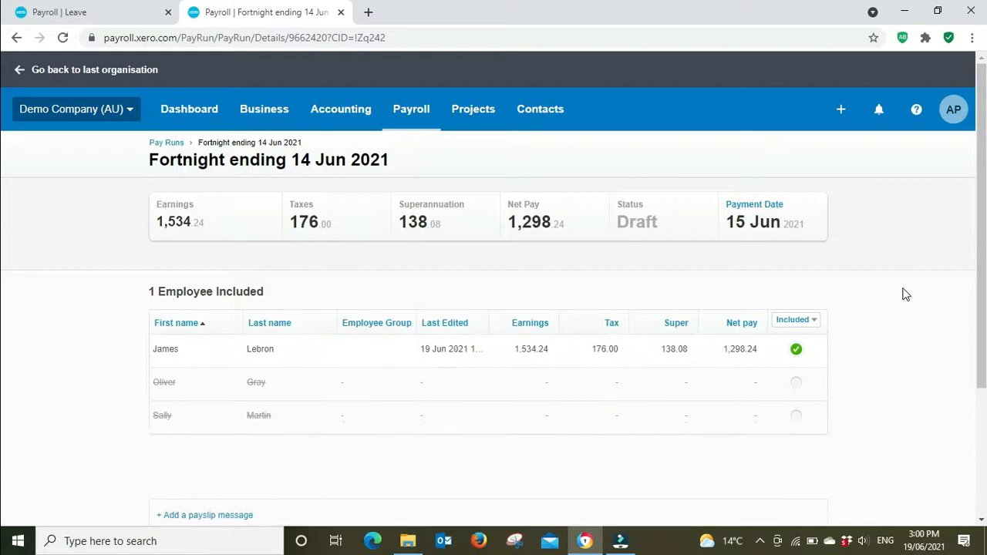
- Check the unpaid leave request in the leave list against the draft pay run
left_click(65, 10)
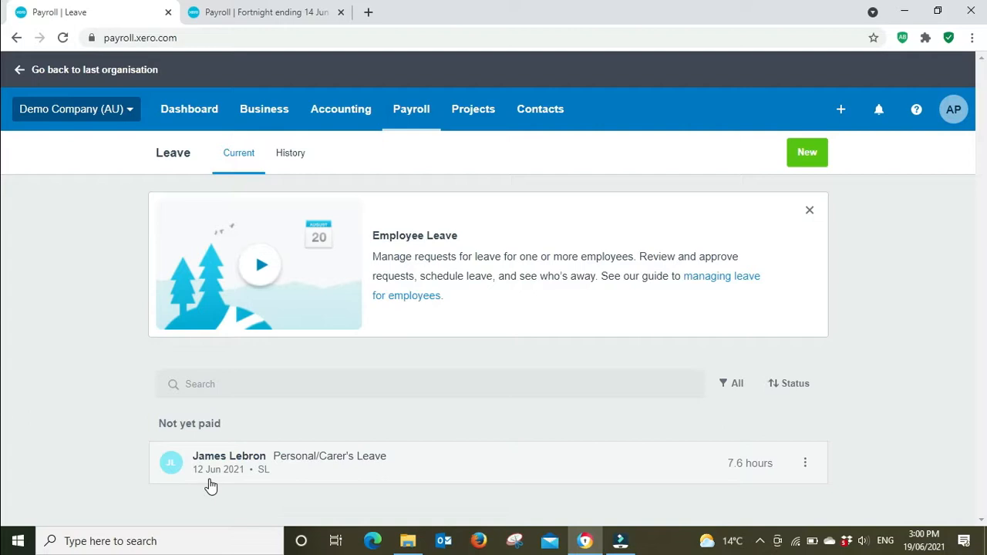
left_click(261, 12)
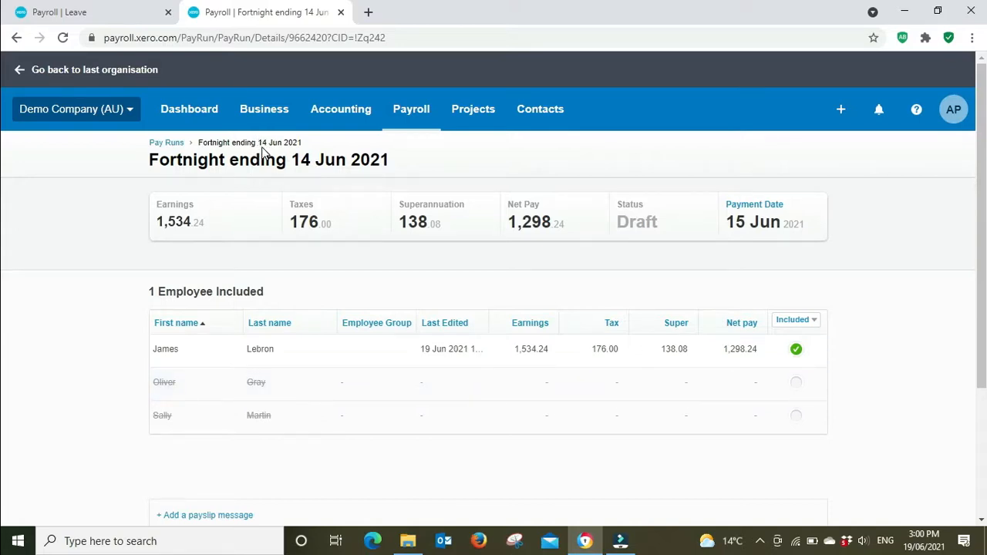
left_click(73, 13)
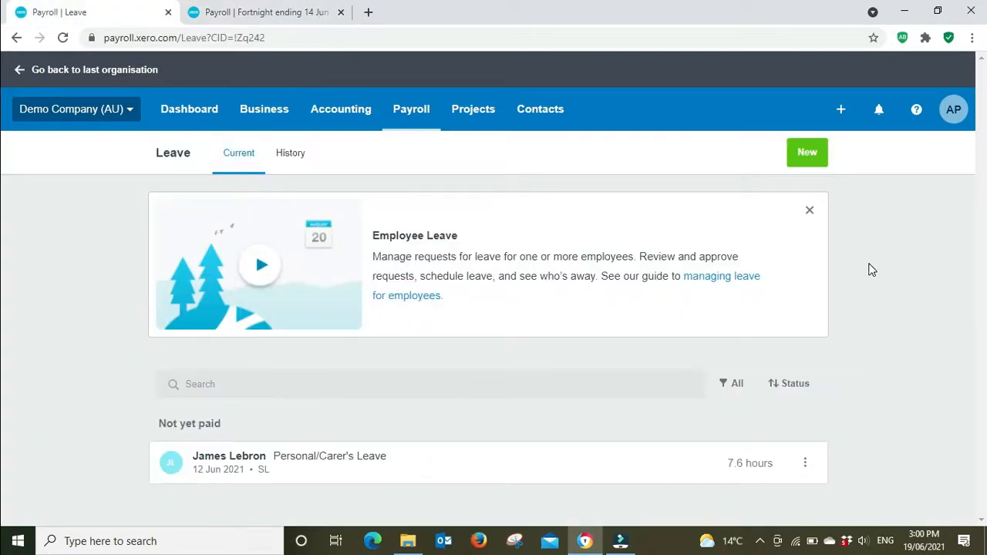
- Create a new leave request for the second employee in the pay run with the type Annual Leave
left_click(807, 154)
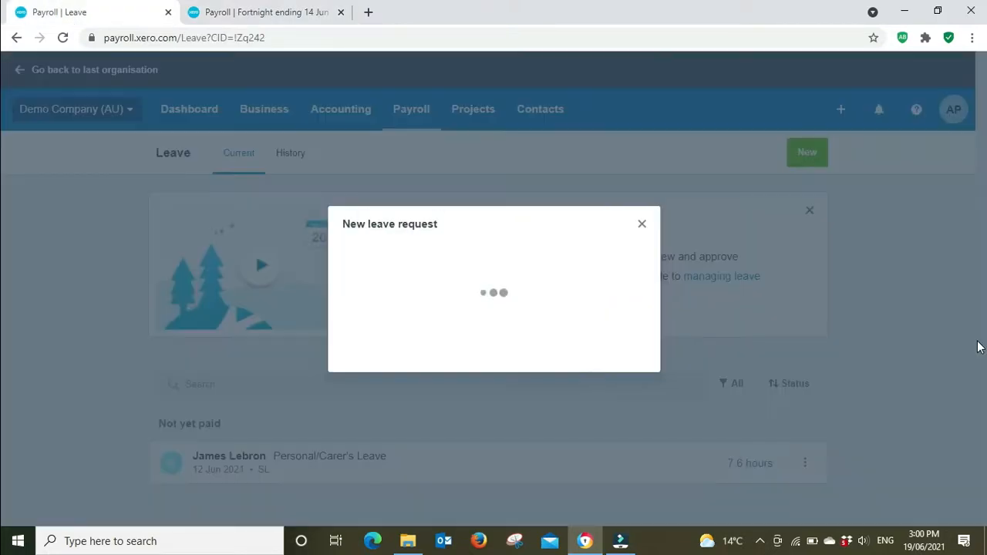
left_click(505, 312)
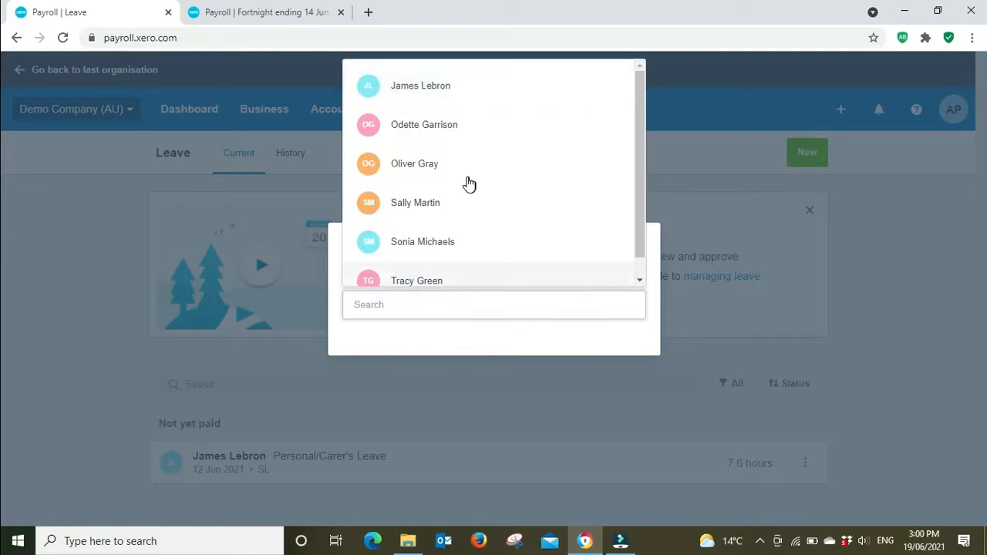
scroll(418, 157, "down", 1)
left_click(419, 154)
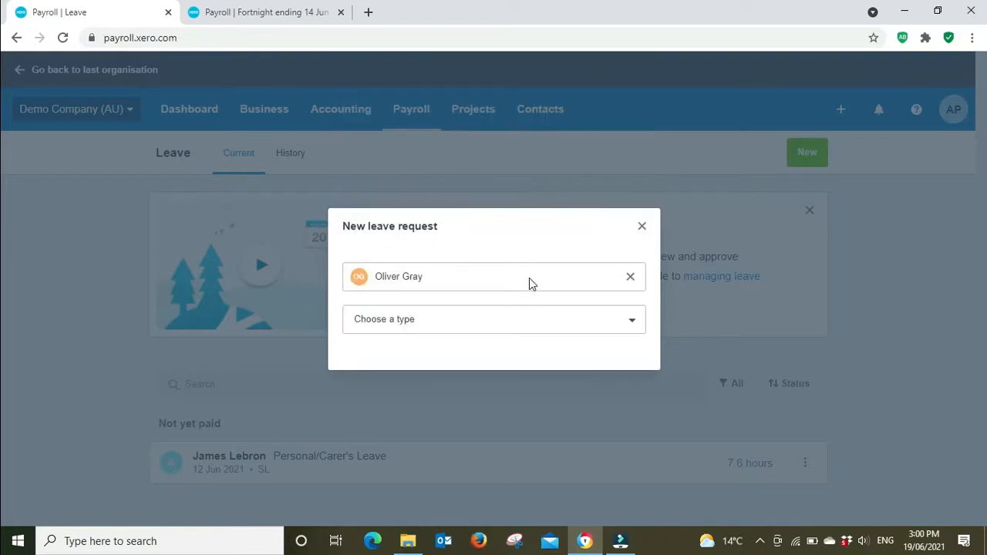
left_click(630, 321)
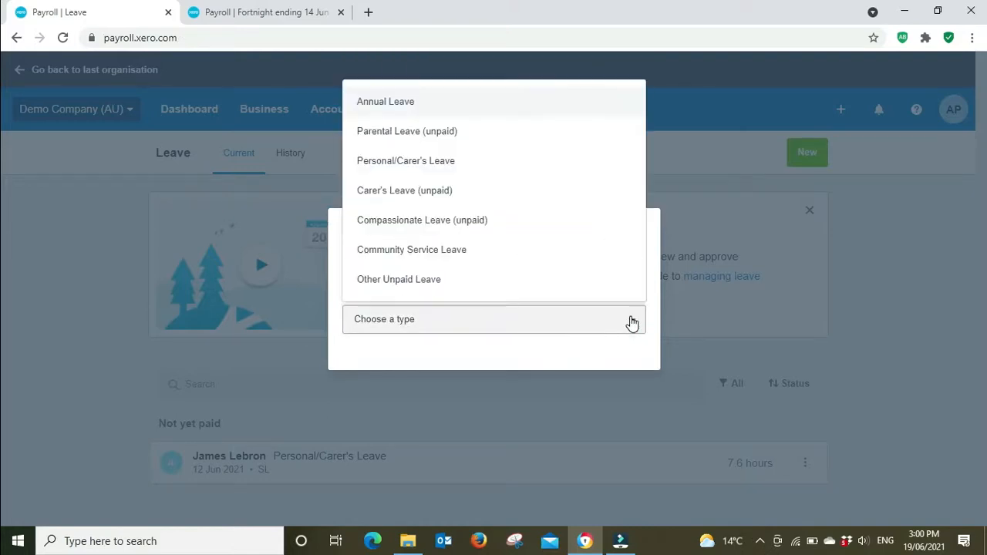
left_click(619, 358)
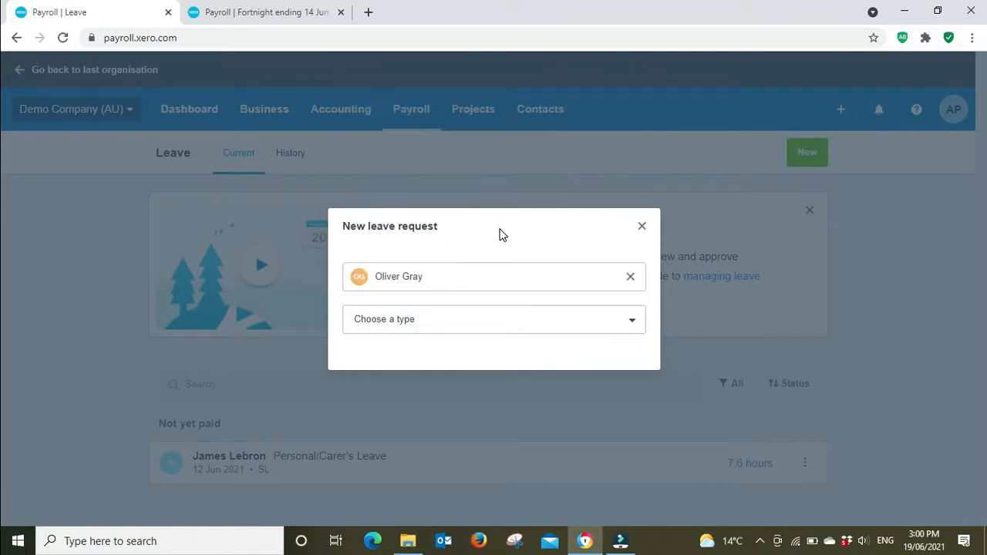
left_click(631, 320)
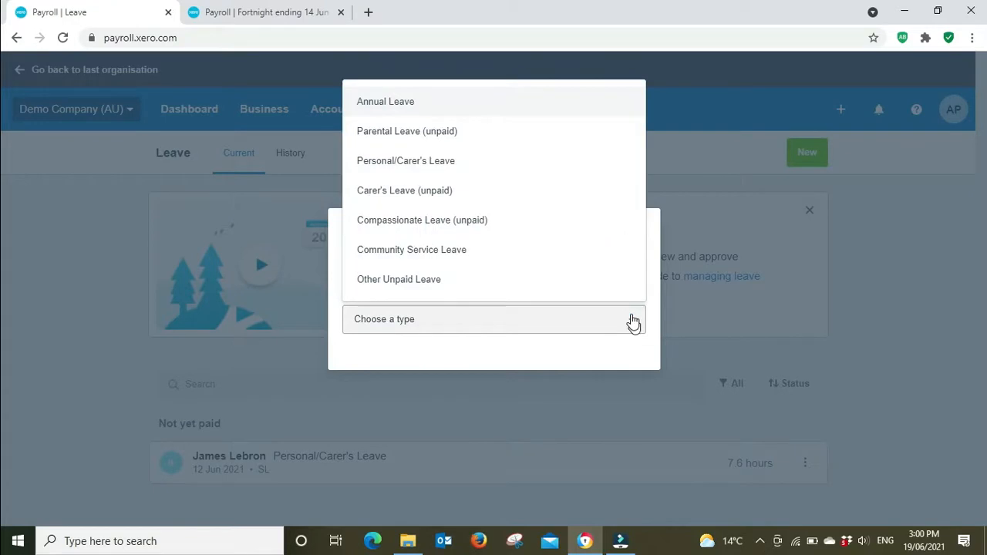
left_click(404, 106)
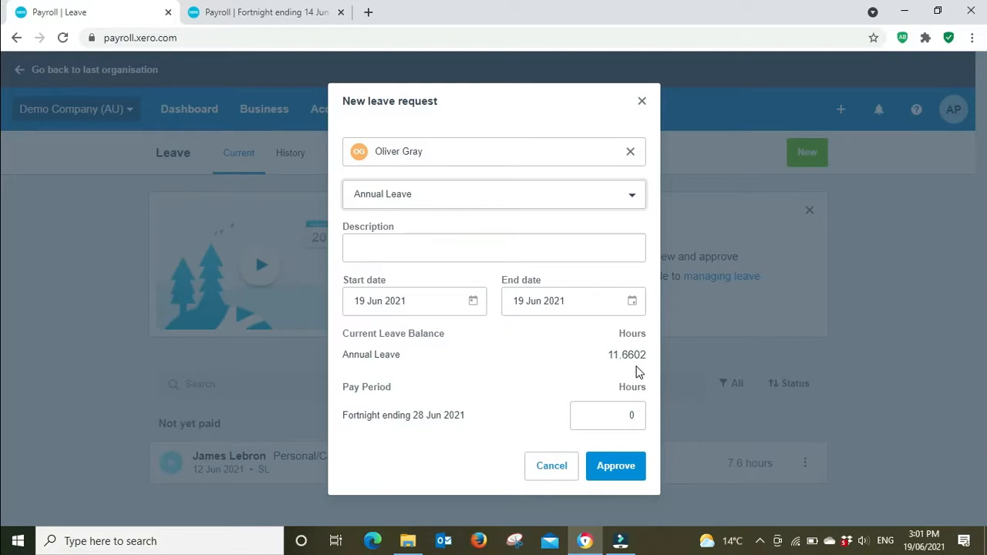
- Enter AL x2 - FE14/6 as the leave description and set both the start and end dates to 14 Jun 2021
left_click(402, 250)
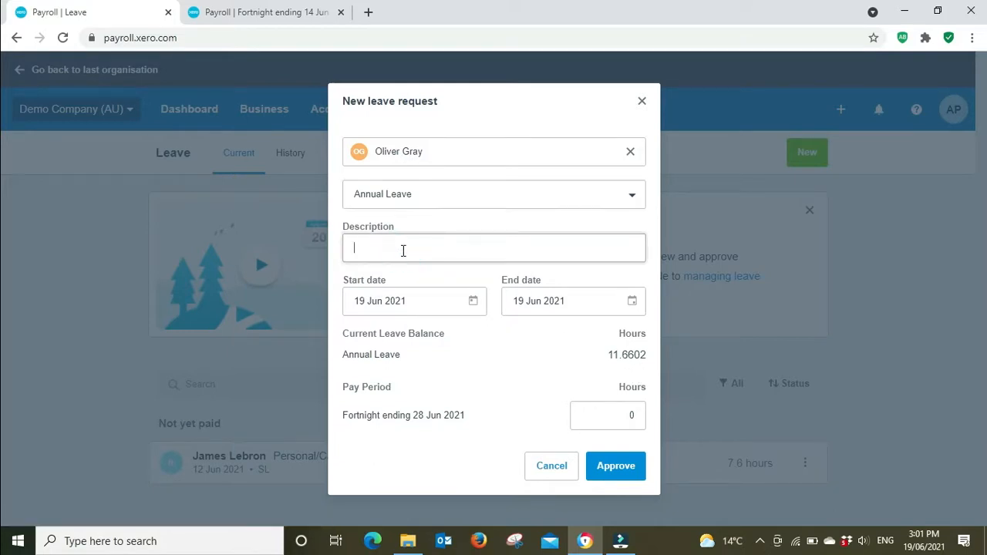
type("A")
type("FE14/6")
left_click(472, 301)
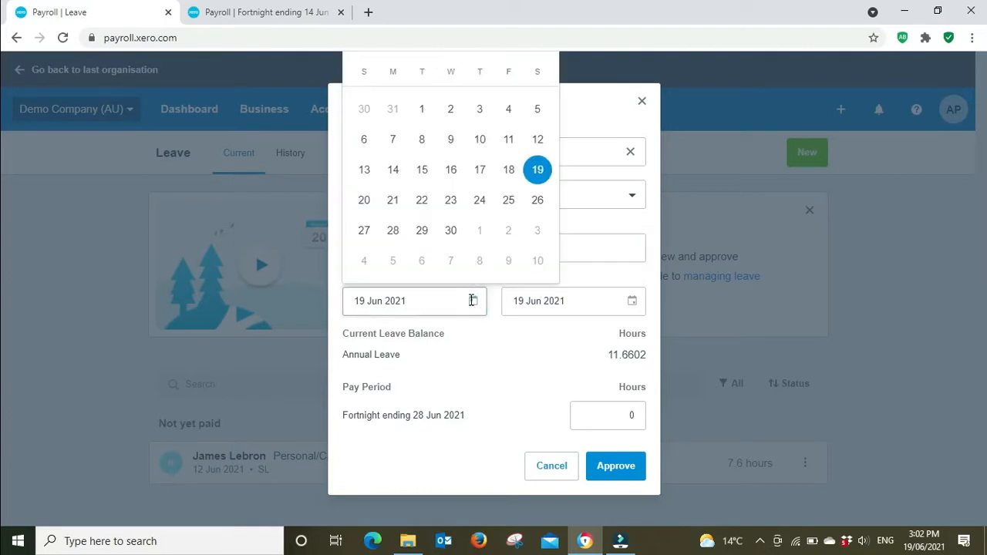
left_click(395, 177)
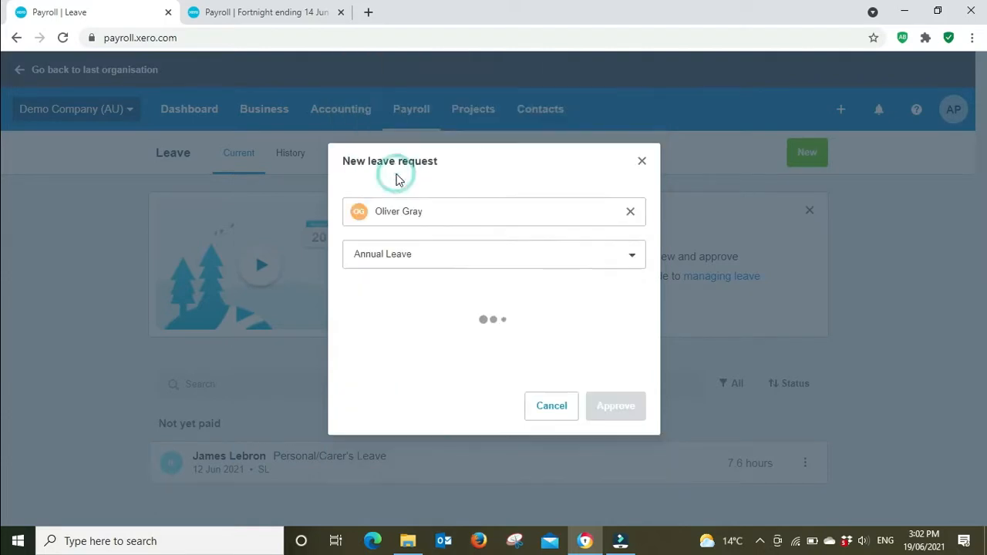
left_click(631, 283)
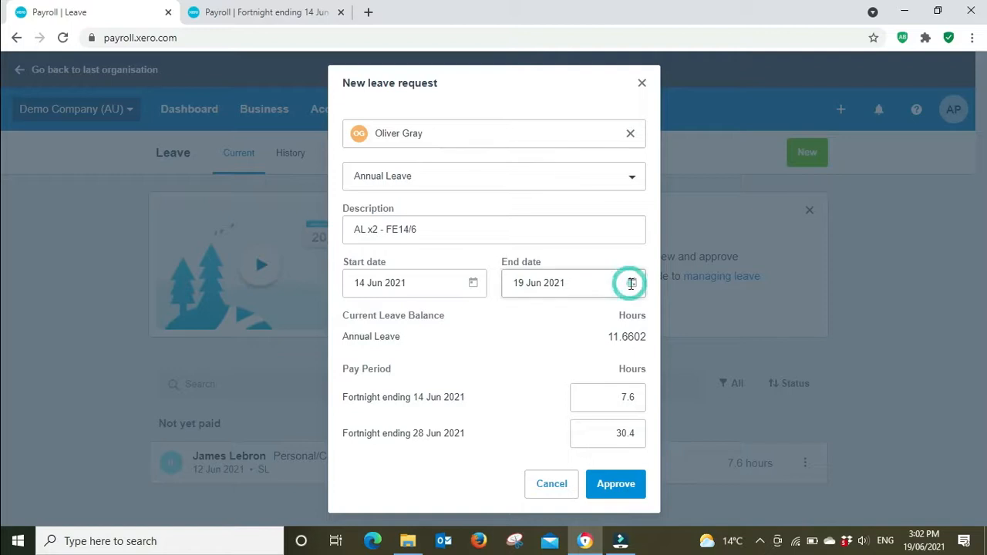
left_click(551, 412)
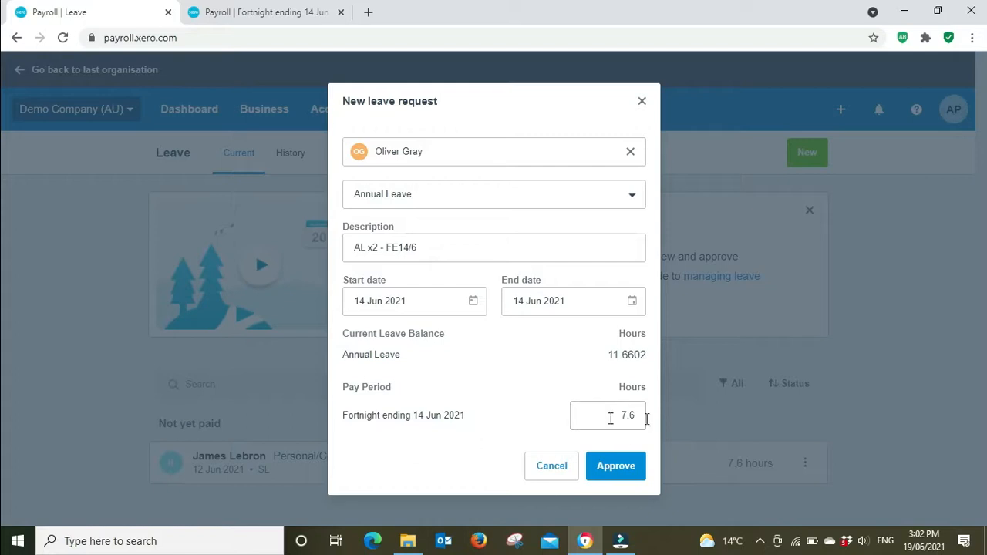
- Try 13 Jun and 11 Jun 2021 as the leave start date to compare the calculated hours, and restore 14 Jun 2021
left_click(472, 300)
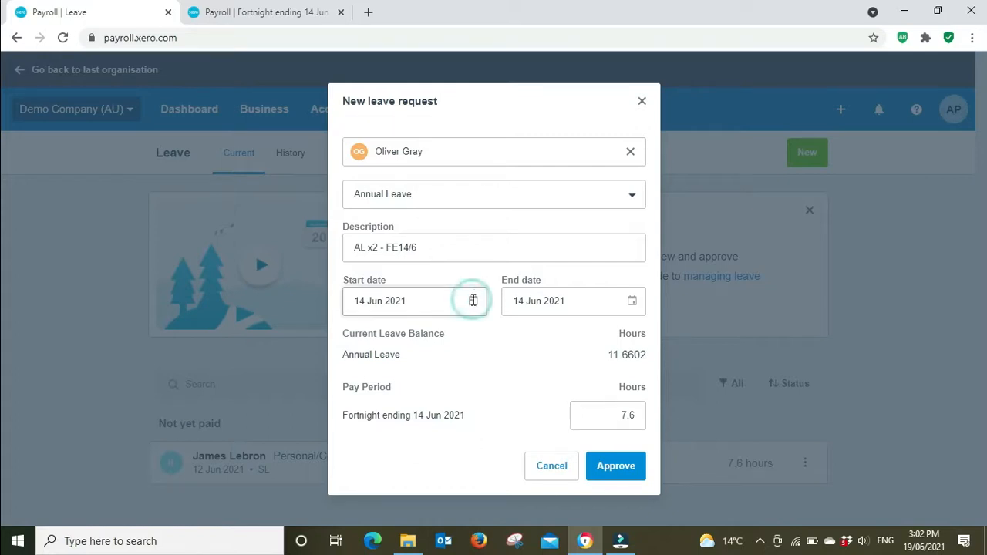
left_click(363, 167)
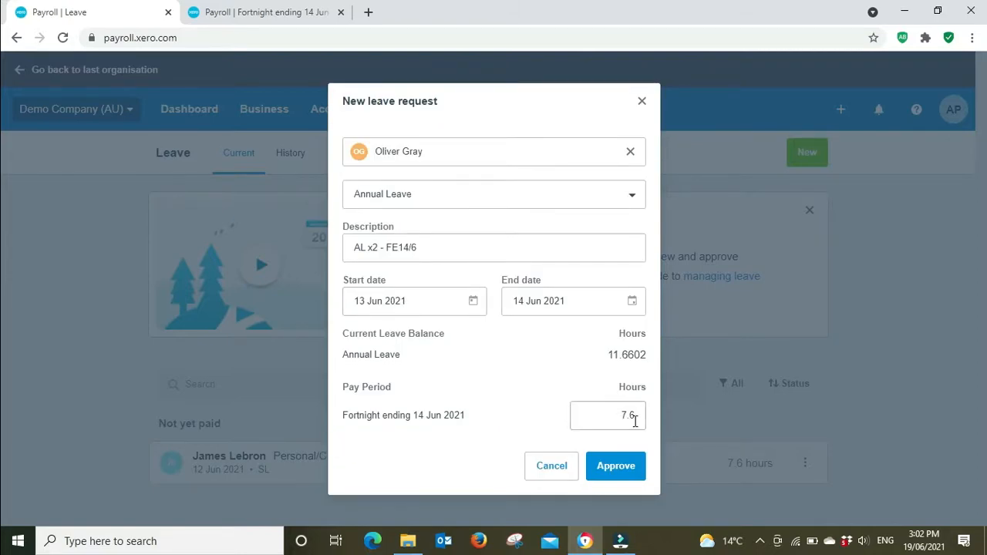
left_click(473, 299)
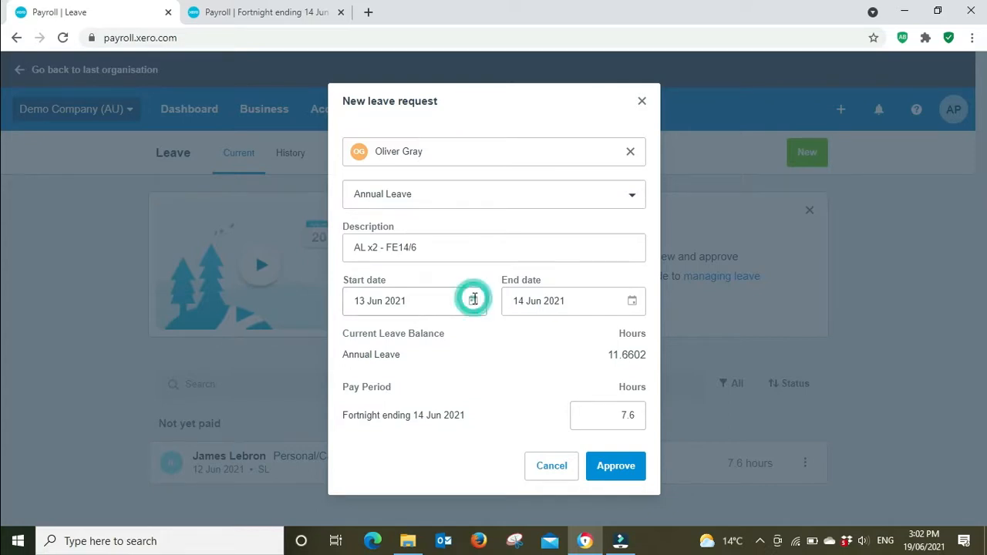
left_click(508, 140)
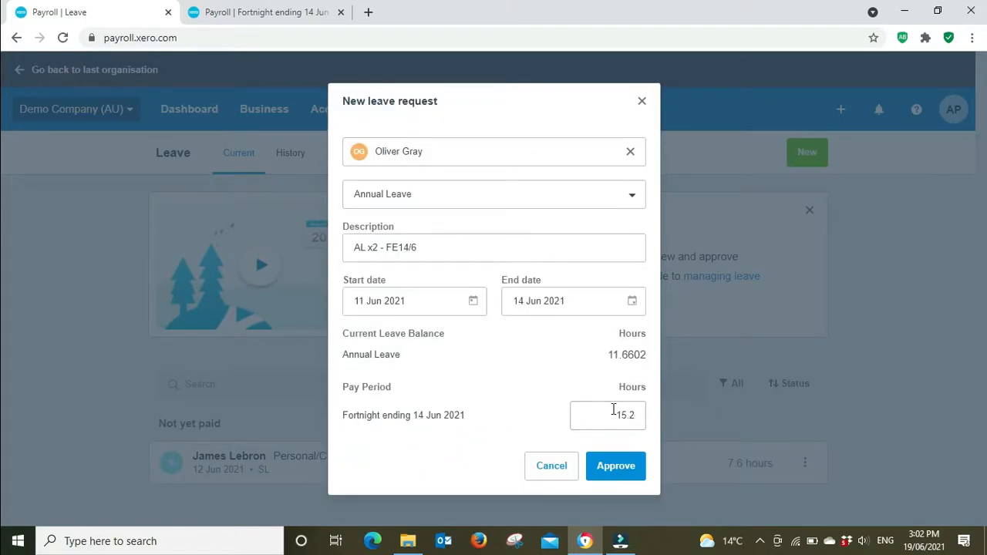
left_click(472, 301)
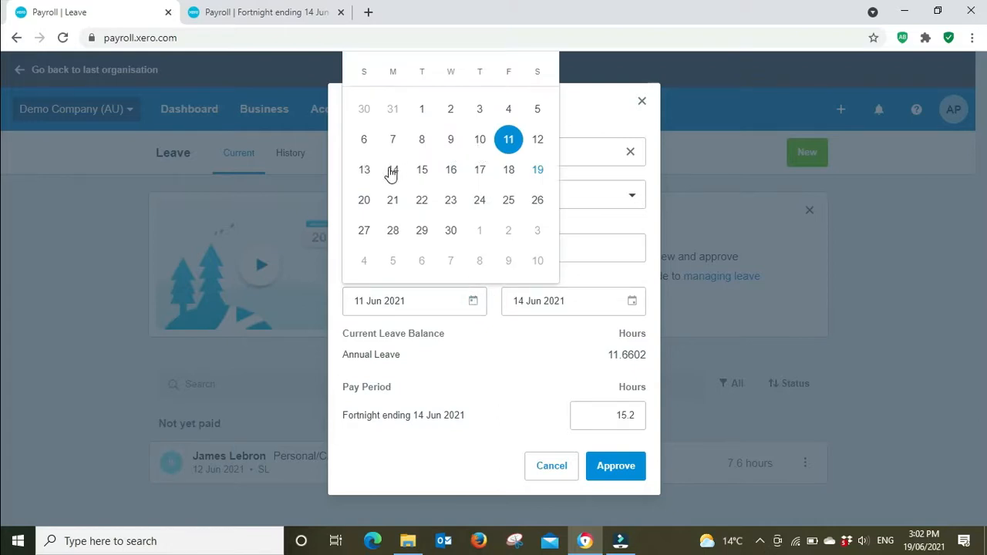
left_click(392, 169)
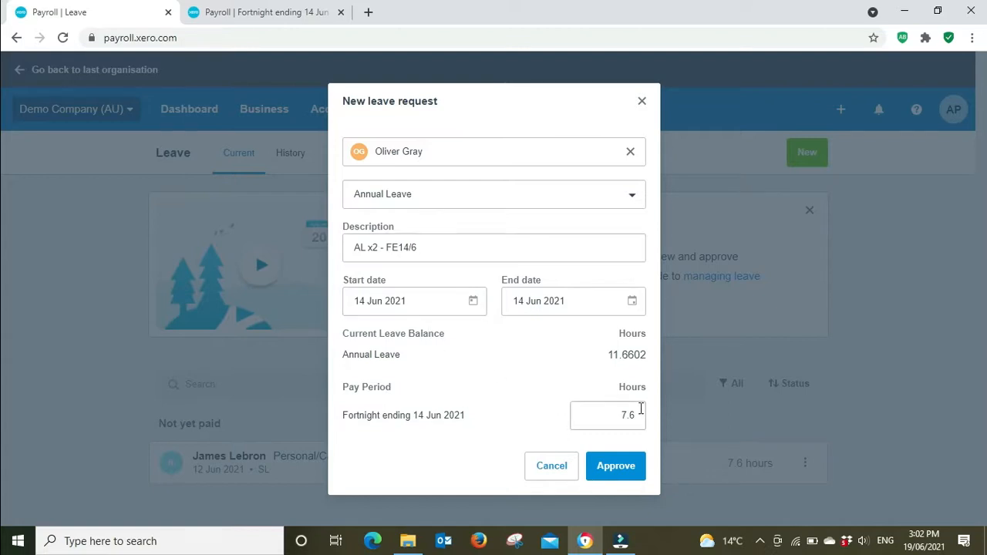
- Try 15.2 hours of annual leave for the fortnight ending 14 Jun 2021
left_click_drag(609, 413, 665, 420)
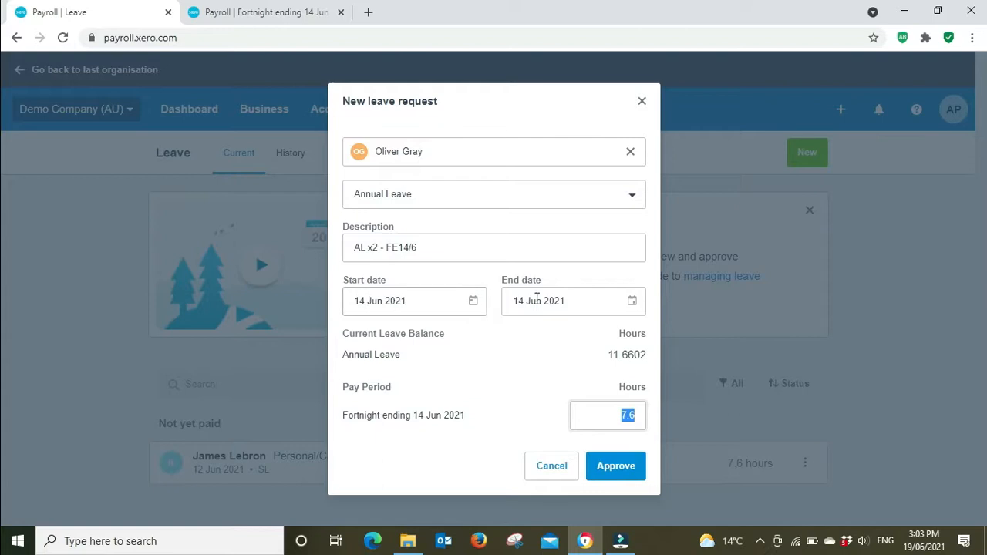
type("15.2")
left_click(487, 394)
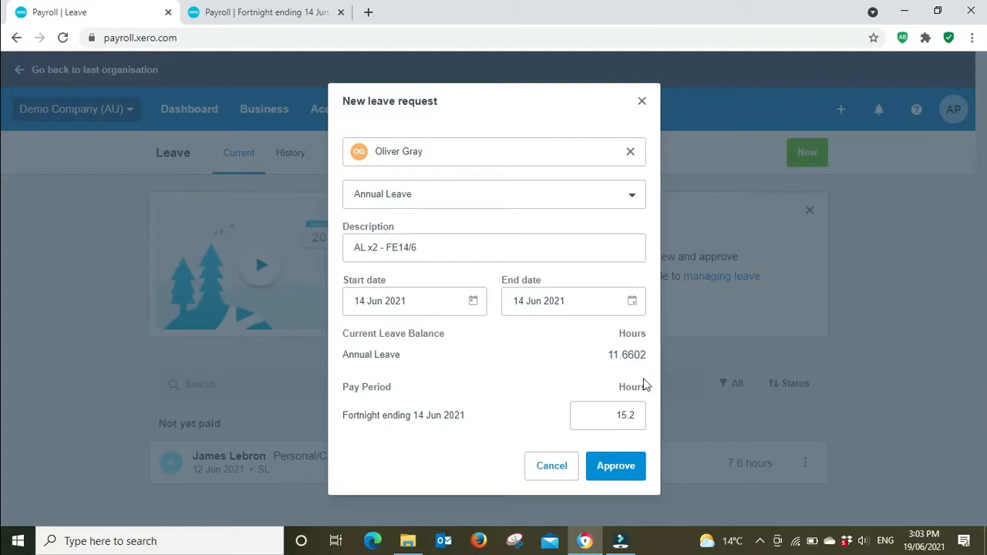
- Set the annual leave hours for the fortnight ending 14 Jun 2021 to 11.6602 and approve the leave request
left_click_drag(610, 423, 652, 427)
type("11.6602")
left_click(524, 414)
left_click(623, 467)
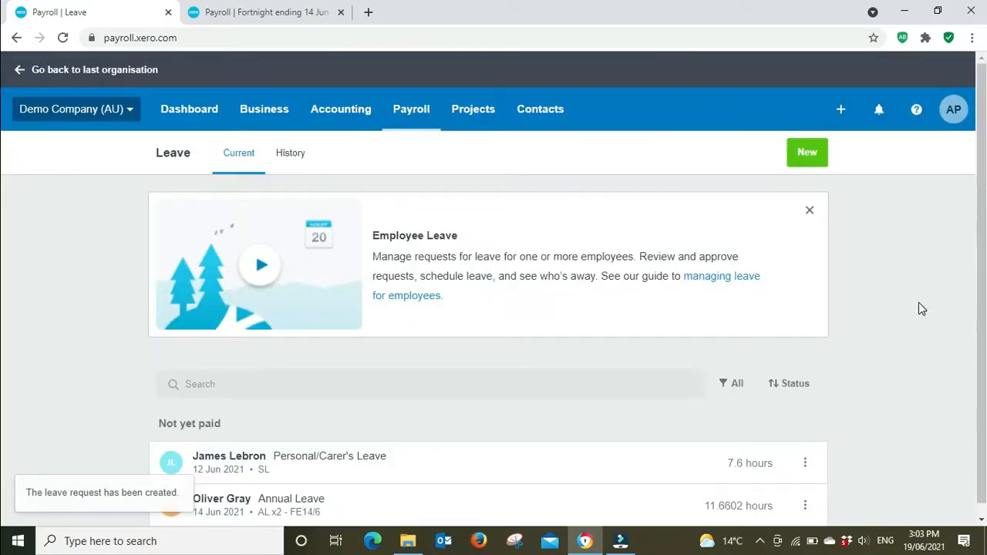
scroll(918, 308, "down", 1)
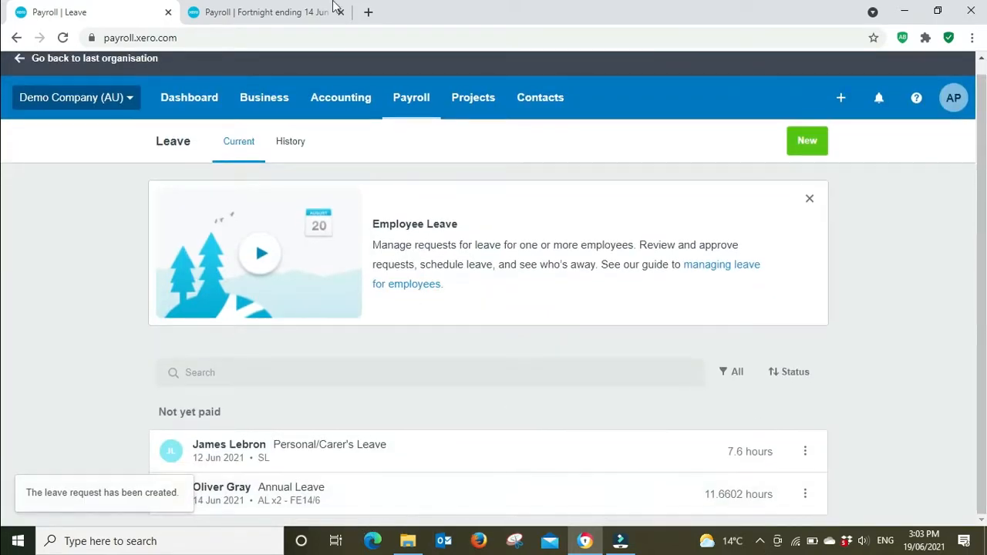
- Include the second employee in the draft pay run and open that employee's payslip at its earnings and leave lines
left_click(228, 6)
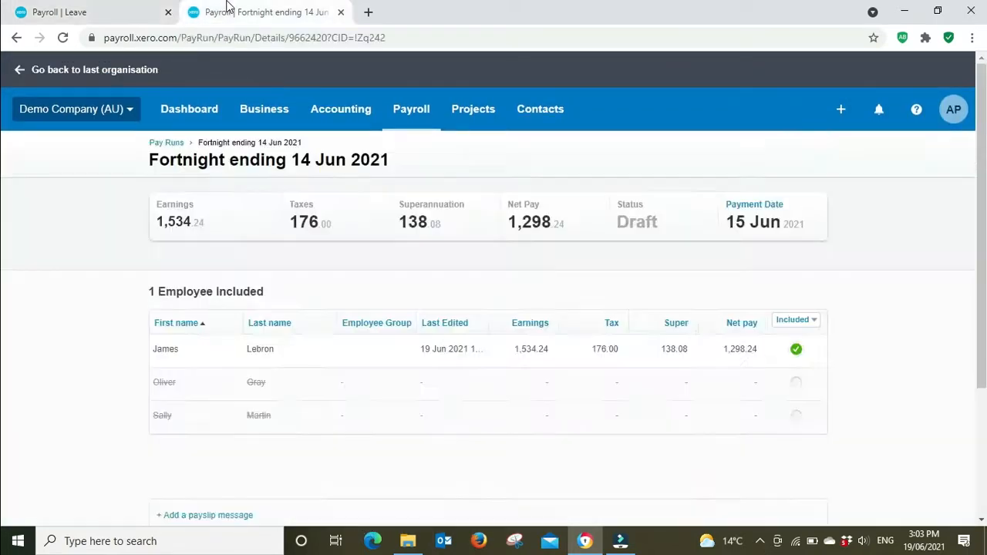
left_click(795, 382)
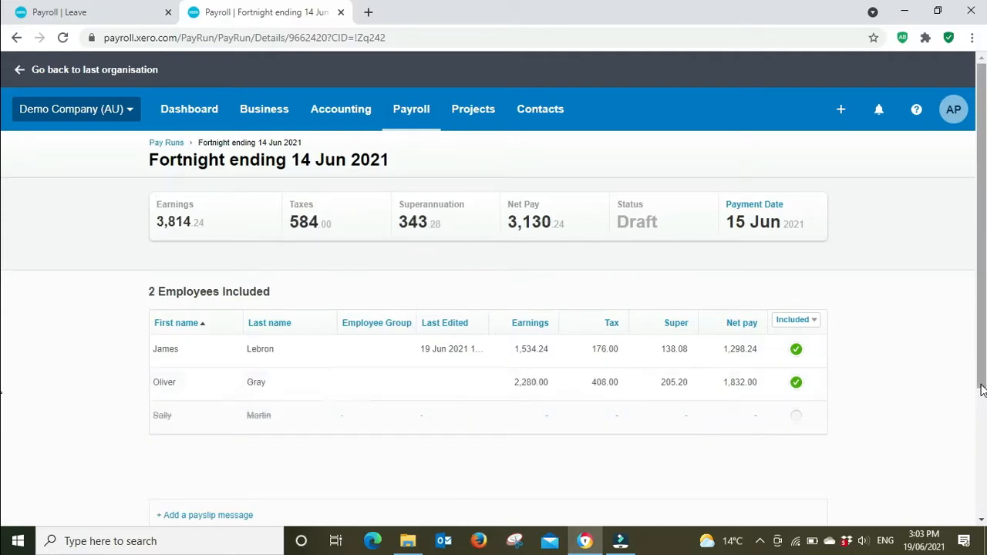
left_click(742, 388)
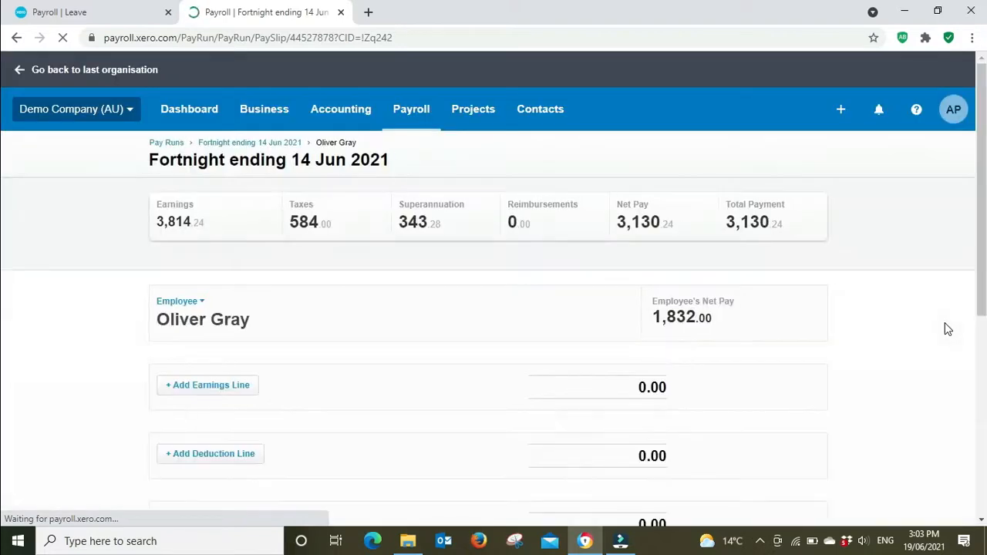
scroll(947, 330, "down", 1)
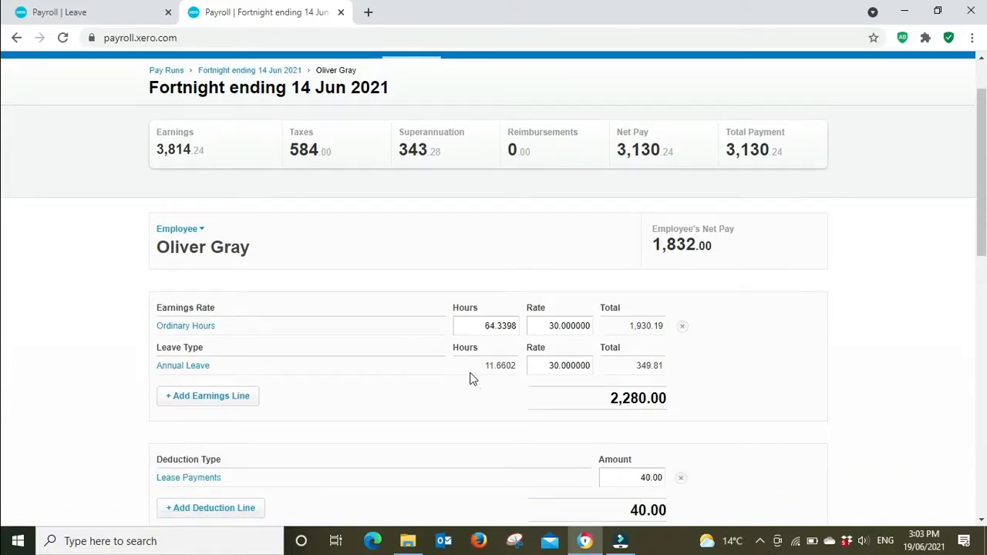
- Open Calculator and add the 64.3398 ordinary hours and 11.6602 annual leave hours from the payslip
left_click(132, 541)
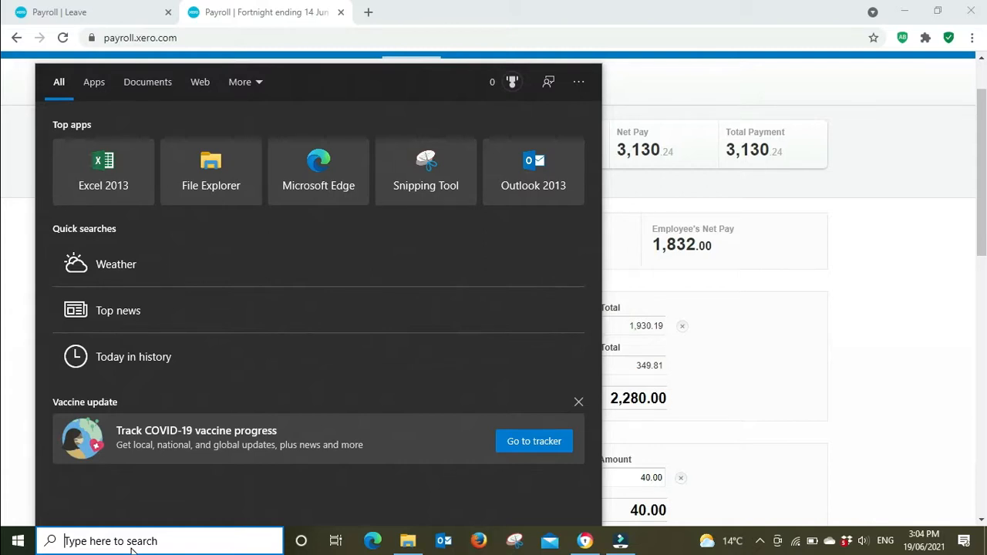
type("calc")
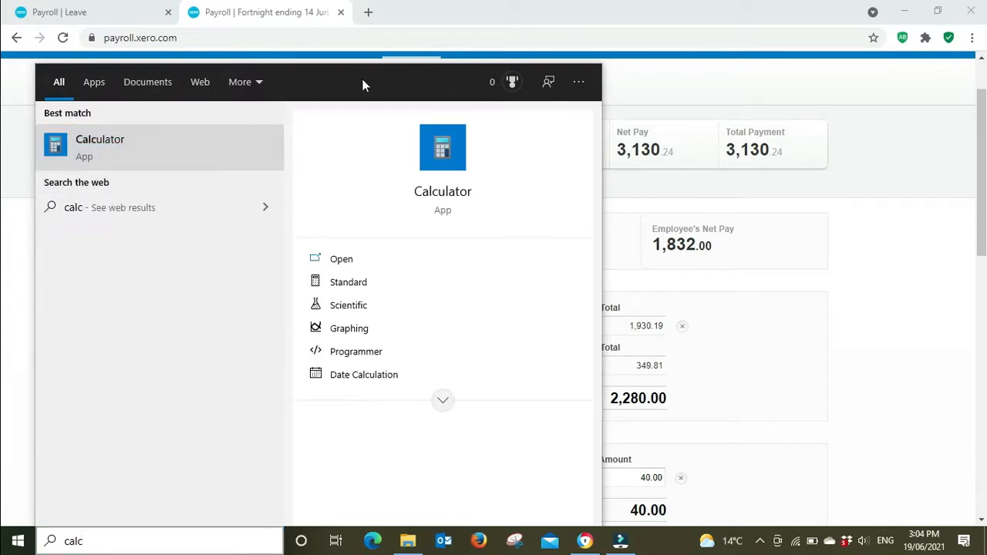
key("Return")
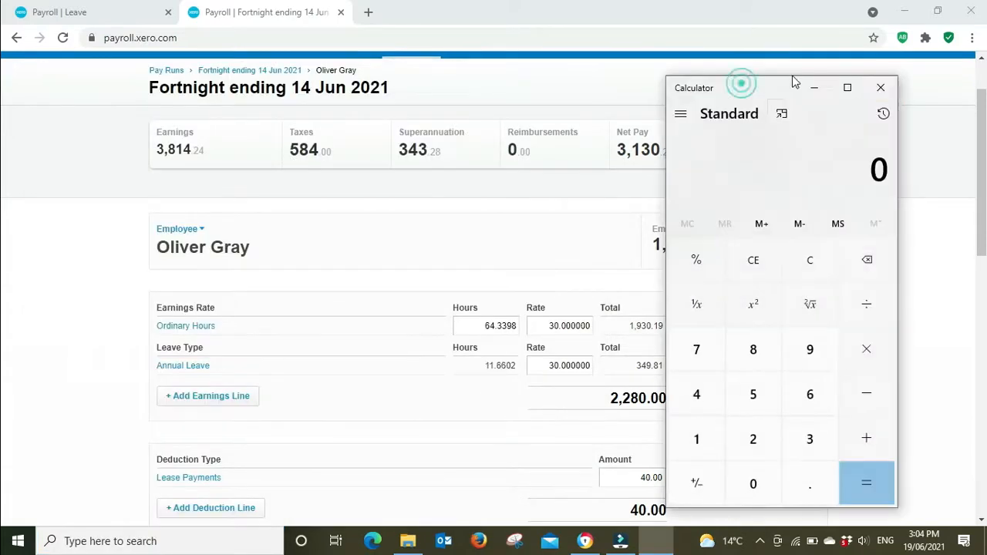
type("64.3398 ")
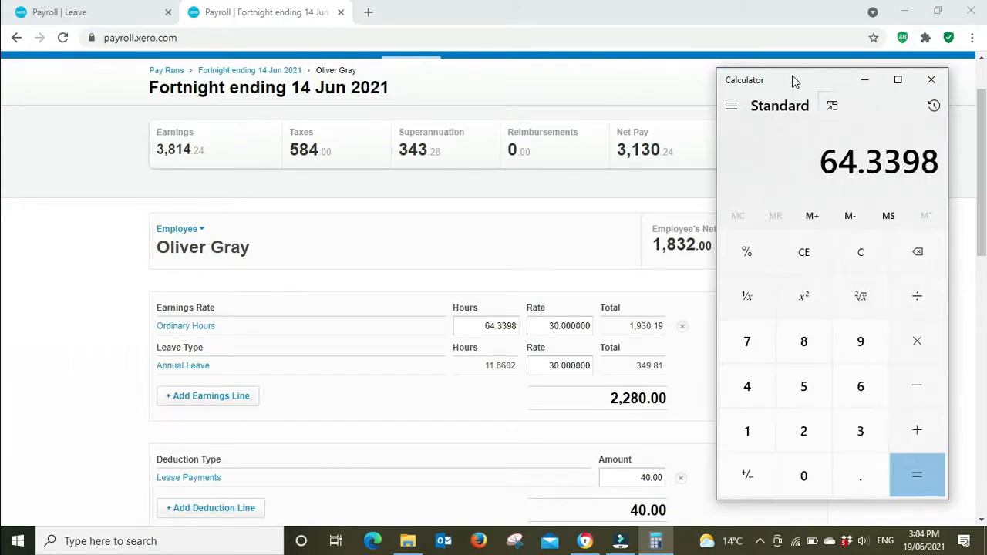
type("+ 11.6602")
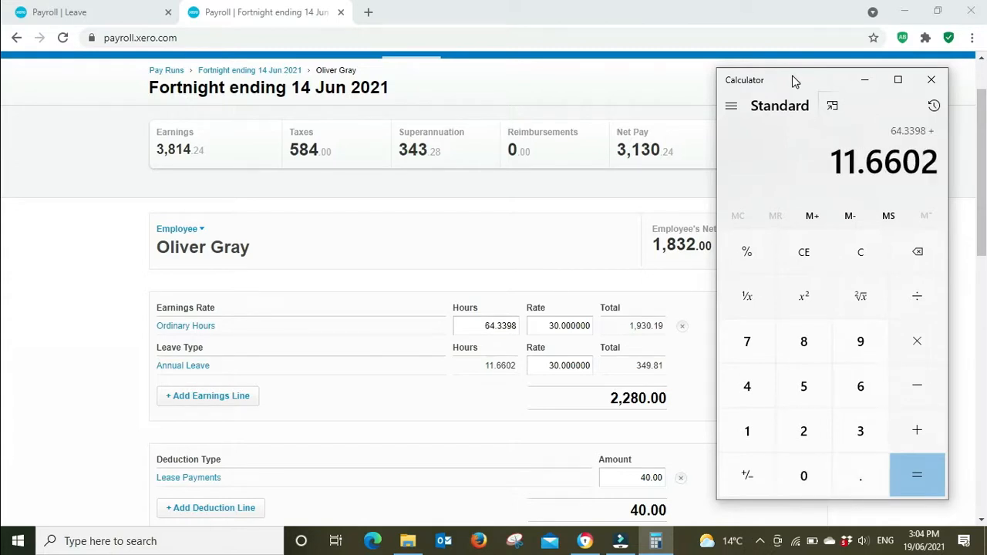
key("Return")
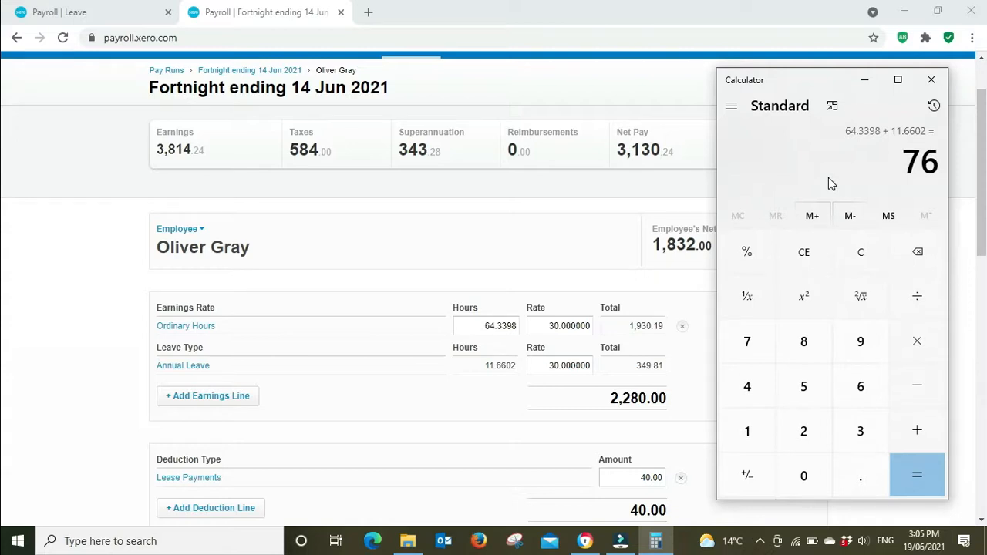
- Subtract 15.2 leave hours from 76 in Calculator to work out the ordinary hours
type("76")
key("minus")
type("15.2")
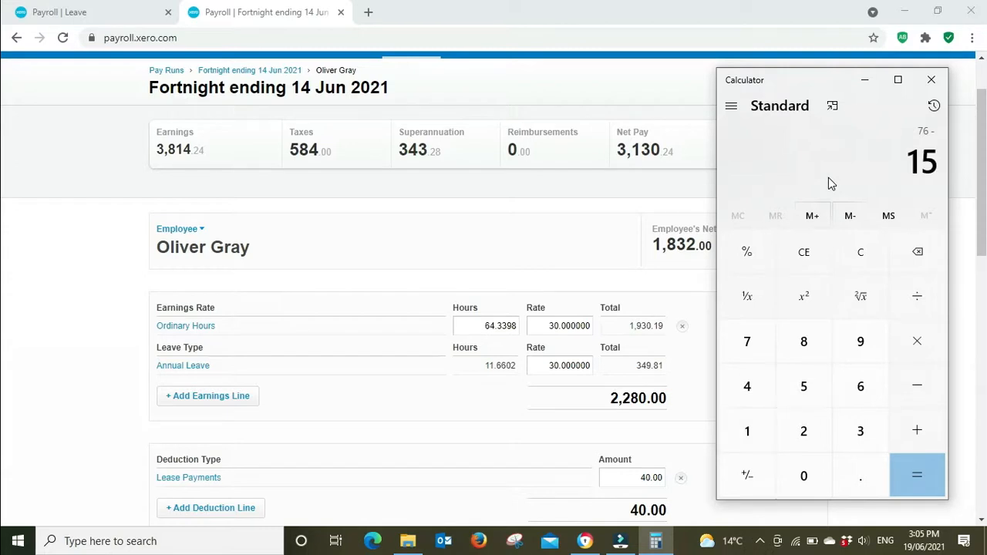
key("Return")
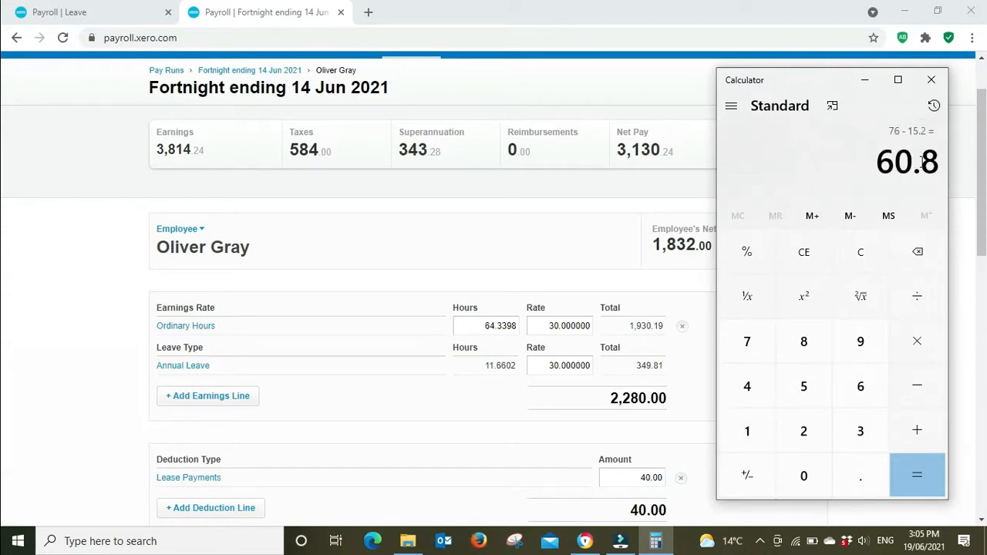
- Set the Ordinary Hours on the employee's payslip to 60.8 hours
left_click(504, 328)
left_click(473, 326)
double_click(471, 326)
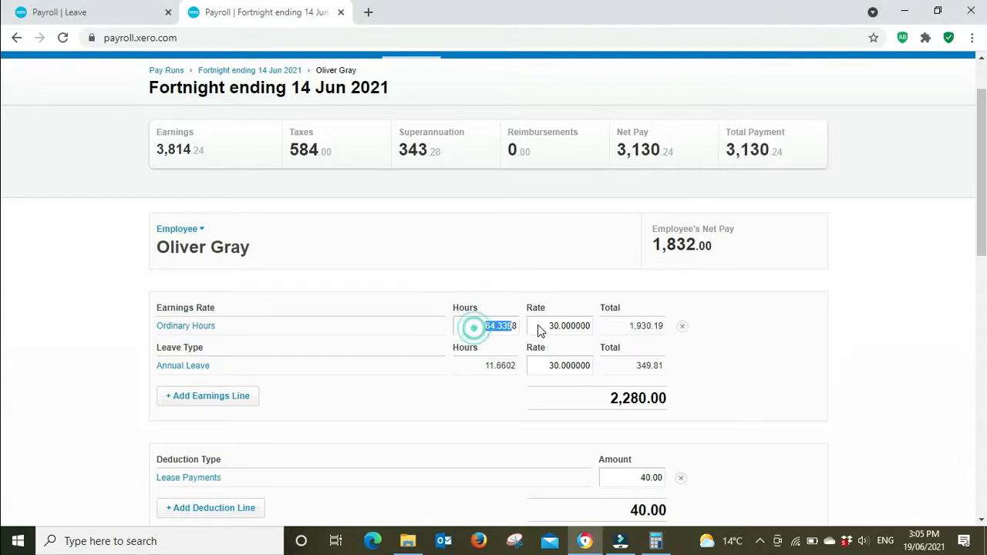
type("60.8")
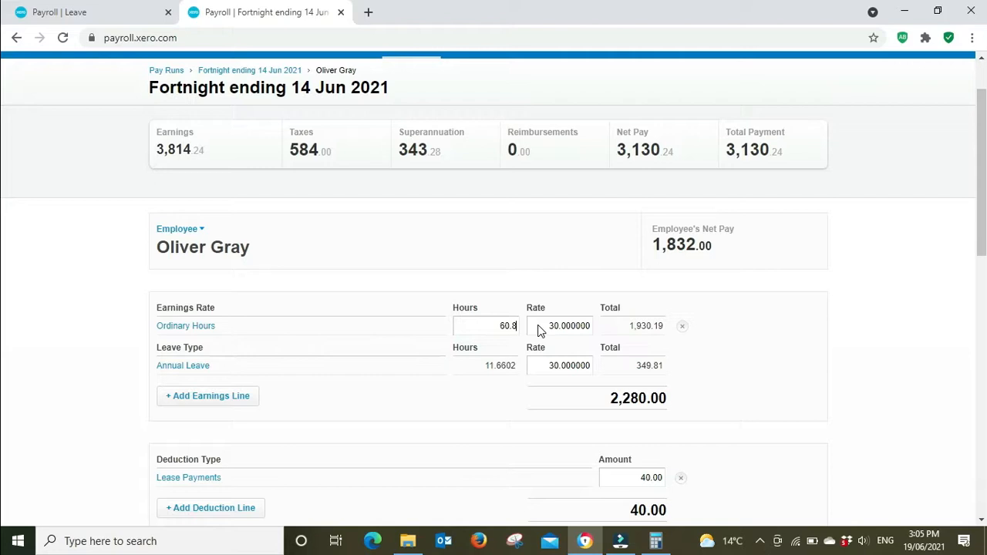
left_click(885, 263)
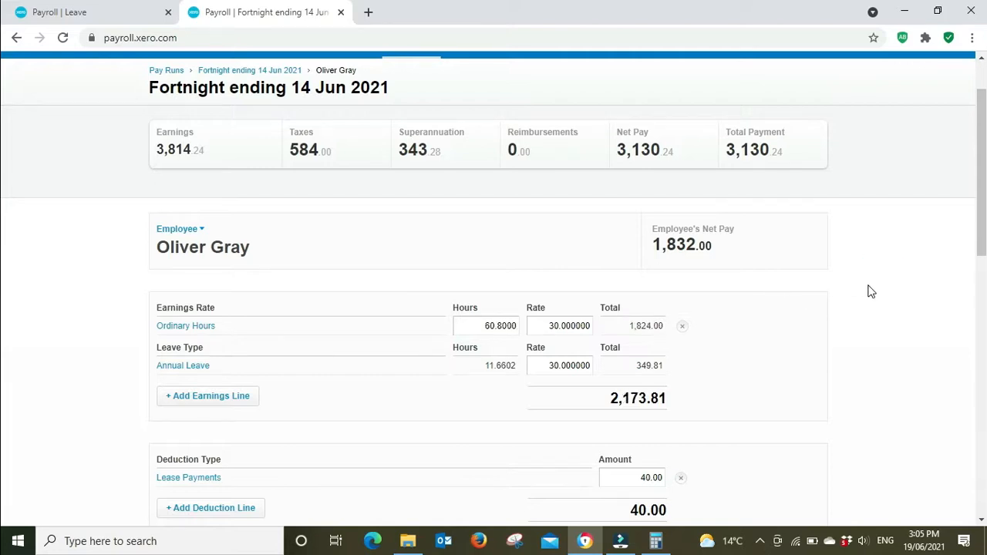
- Add 11.6602 annual leave hours to 60.8 in Calculator to check the total paid hours, and return to the payslip
left_click(657, 543)
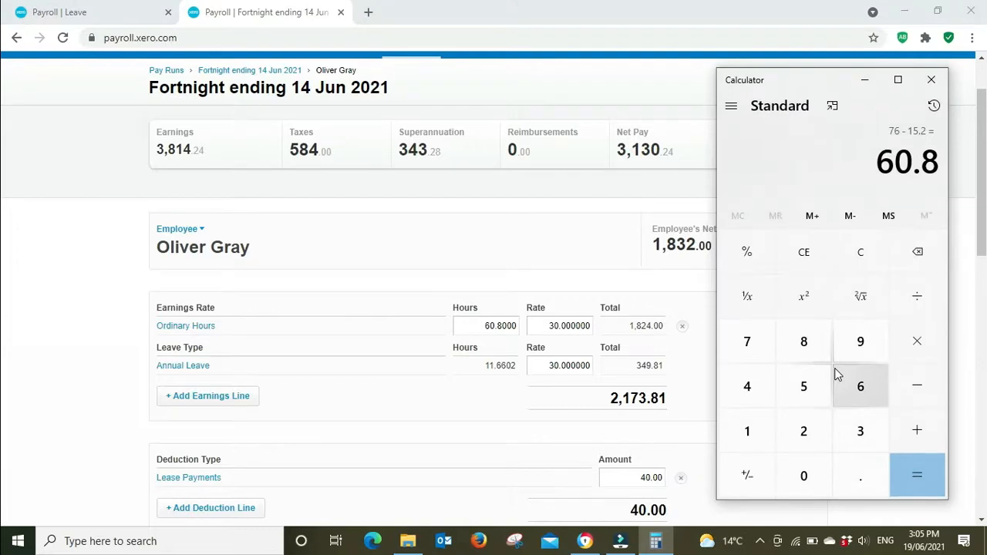
type("+11.66")
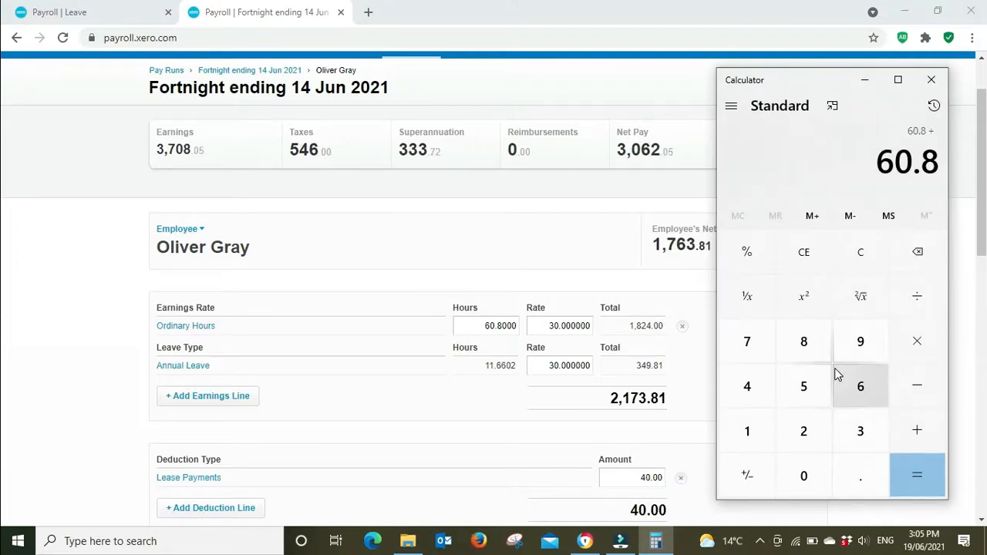
type("02")
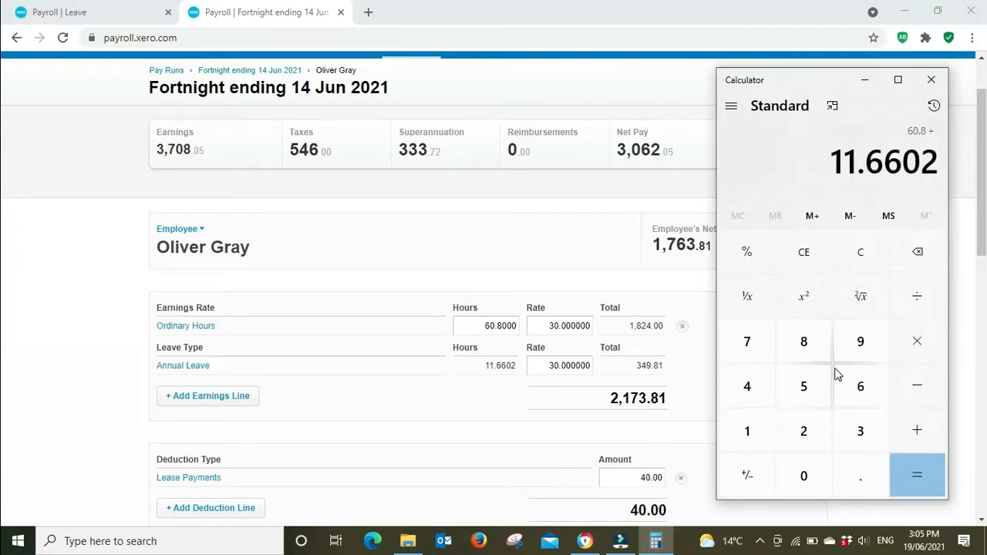
key("Return")
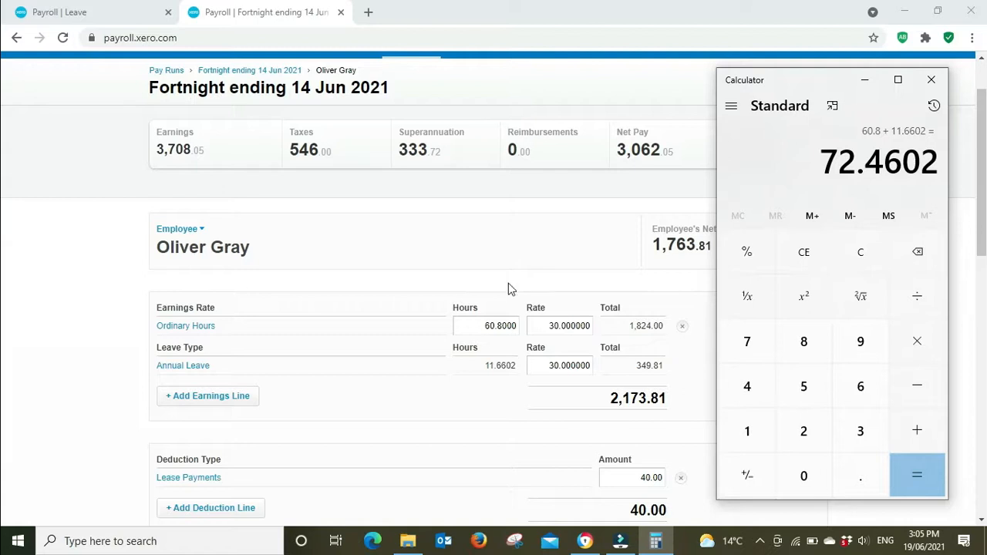
left_click(460, 402)
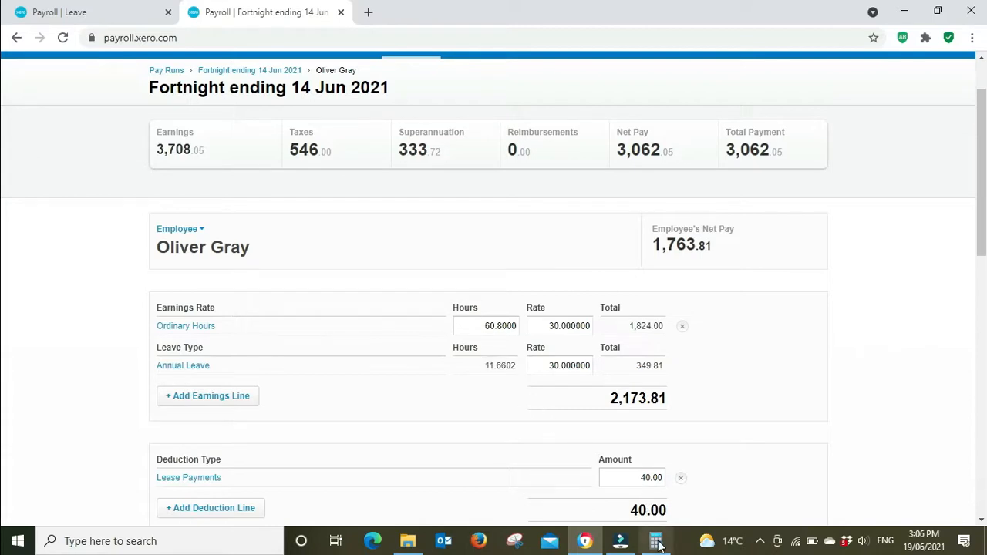
mouse_move(659, 546)
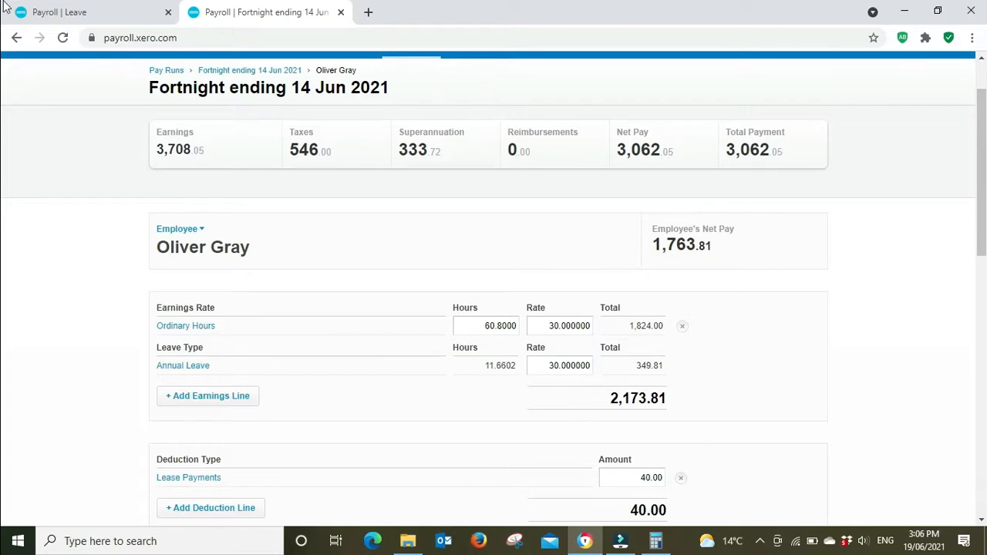
- Duplicate the Leave page in another browser tab and open the organisation's payroll settings from the original one
left_click(95, 14)
right_click(95, 14)
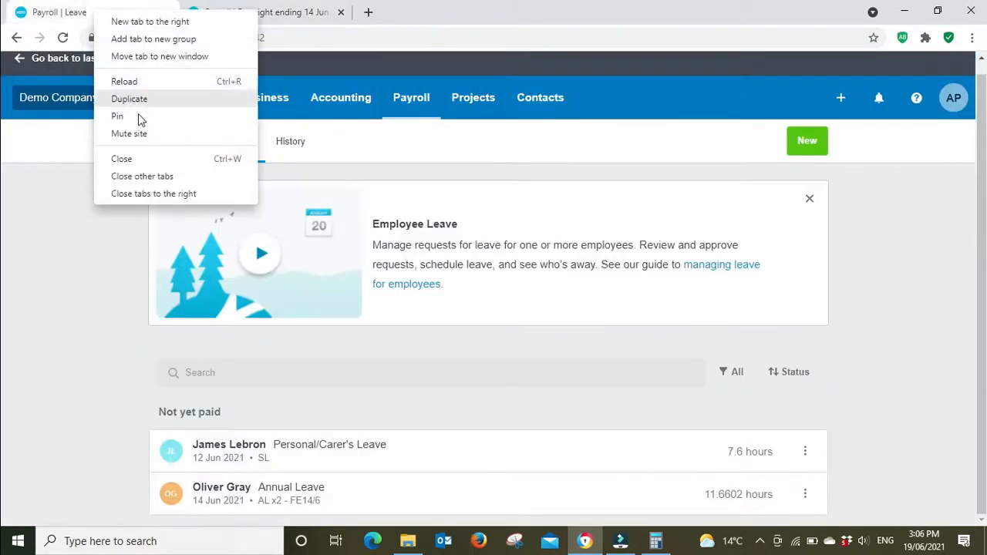
left_click(143, 102)
left_click(82, 16)
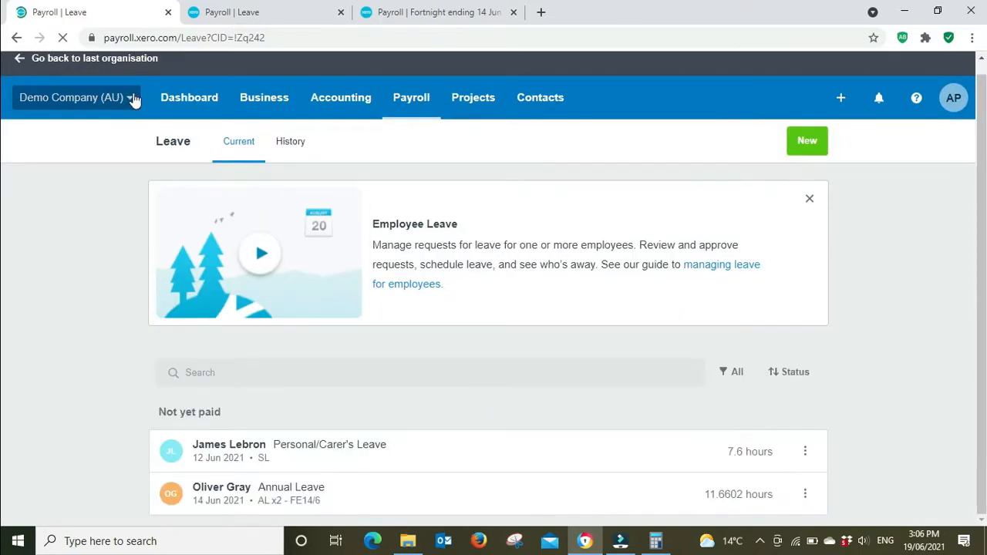
left_click(130, 97)
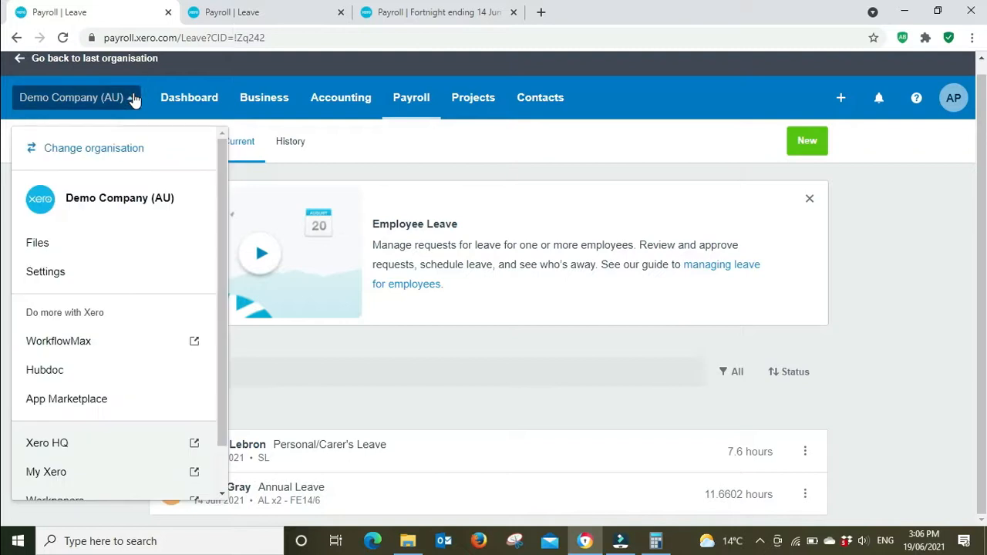
left_click(43, 275)
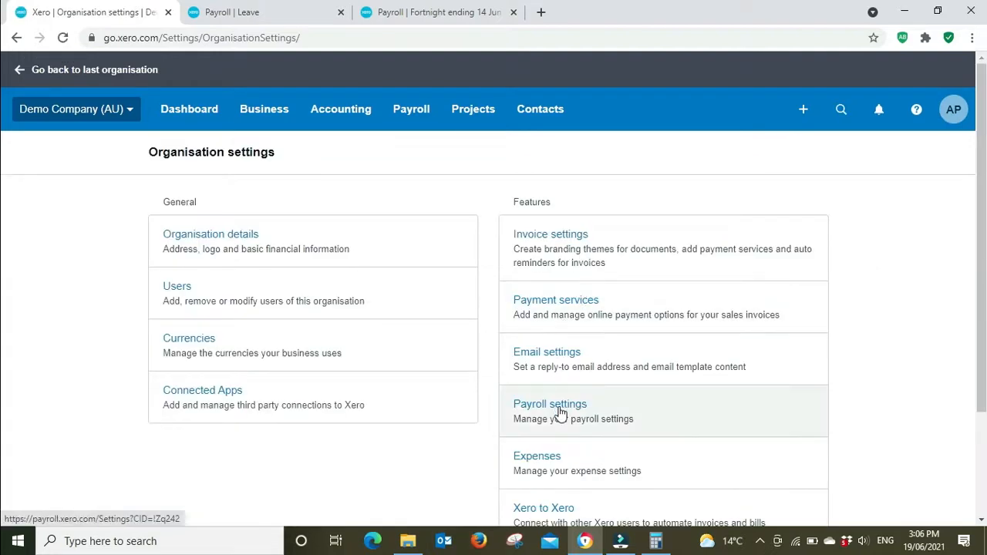
left_click(560, 413)
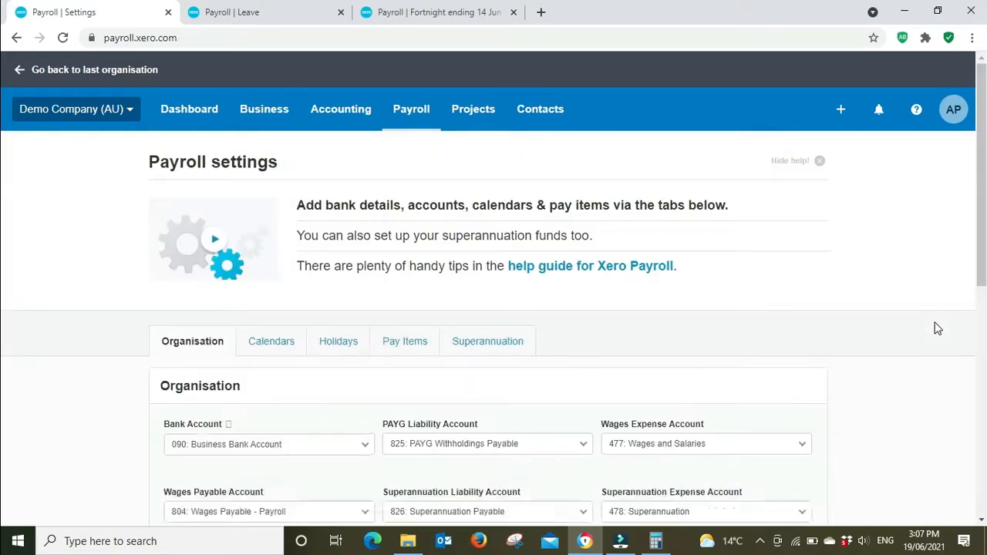
- Open the Leave pay items in the payroll settings and go through the list of leave types
scroll(935, 327, "down", 2)
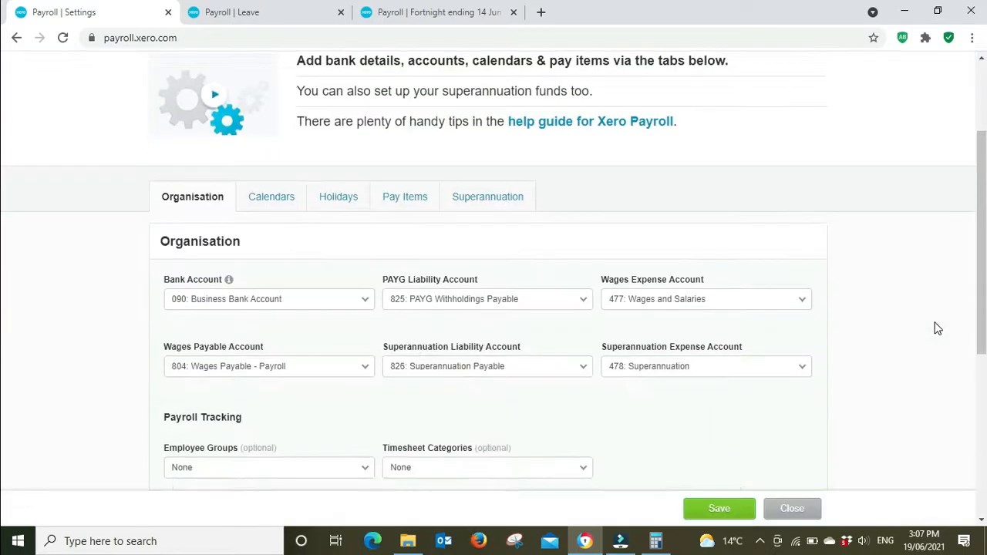
left_click(405, 197)
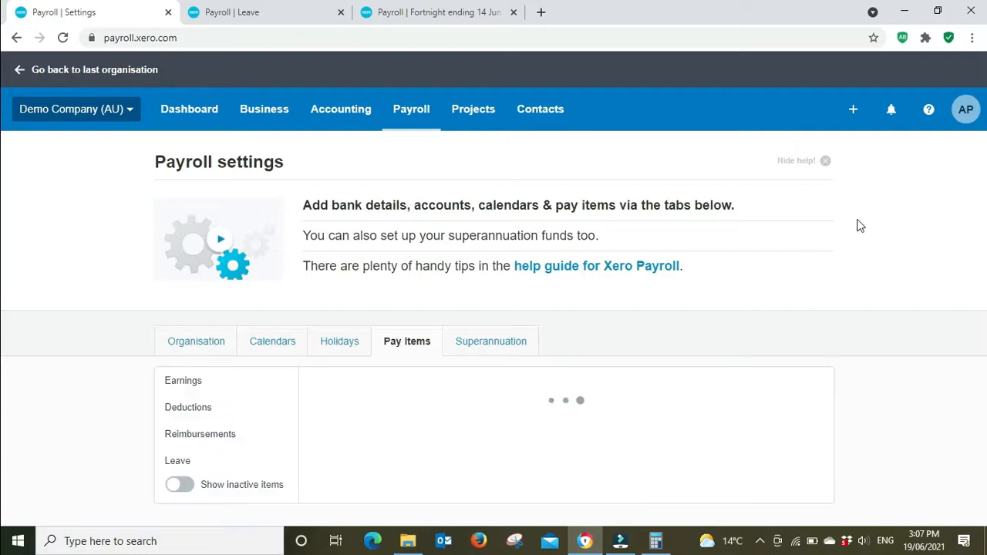
left_click(181, 466)
scroll(932, 226, "down", 4)
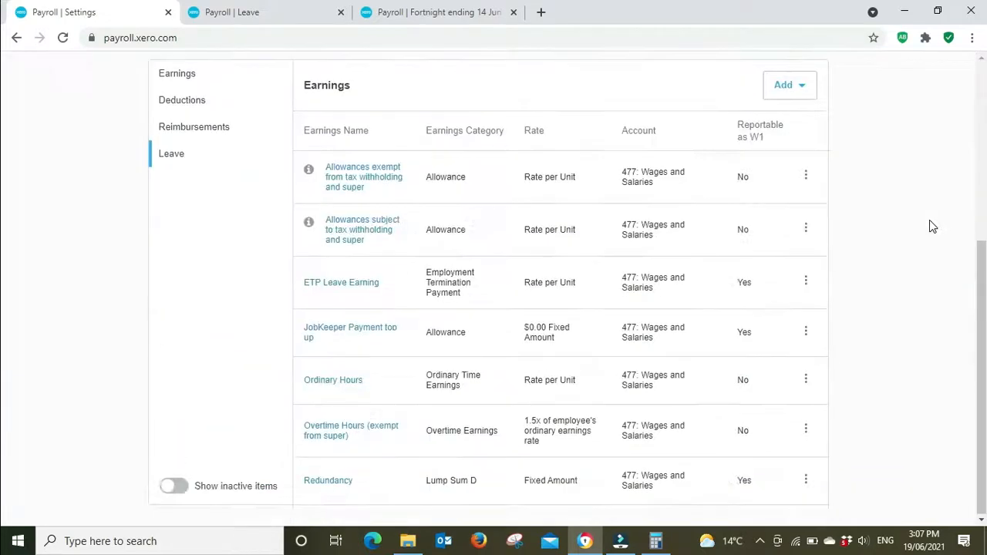
scroll(932, 226, "down", 1)
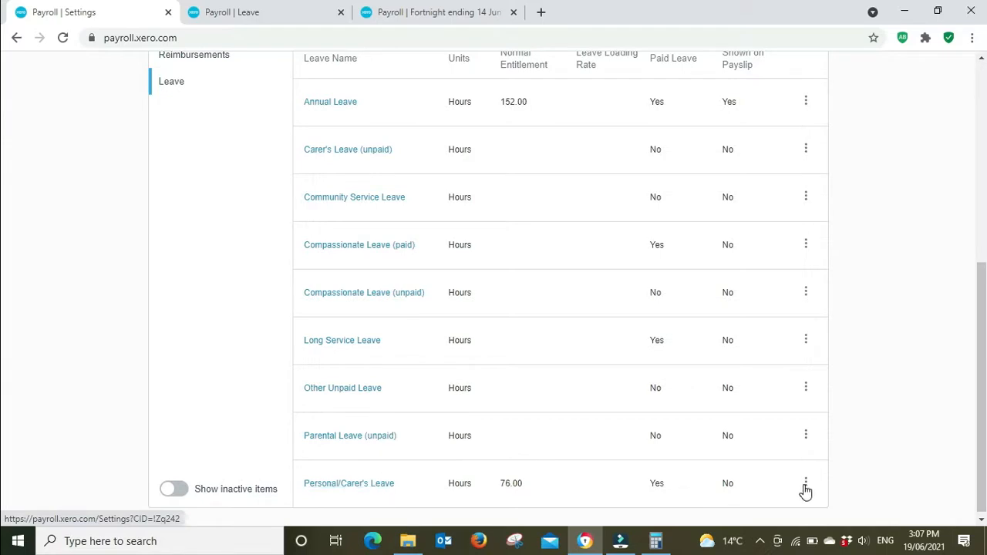
- Rename the Personal/Carer's Leave pay item as "Personal/Carer's Leave (Sick)" and save it
left_click(805, 483)
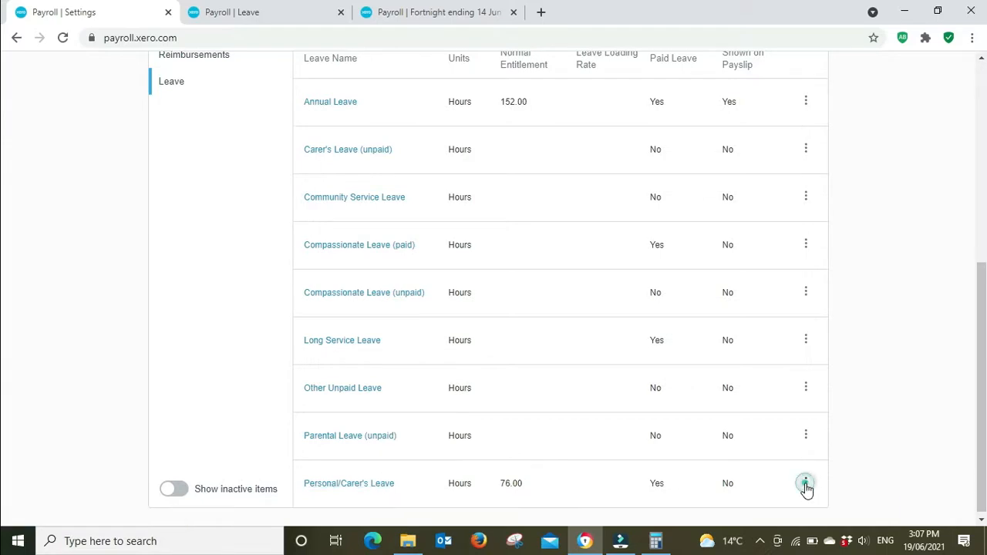
left_click(817, 440)
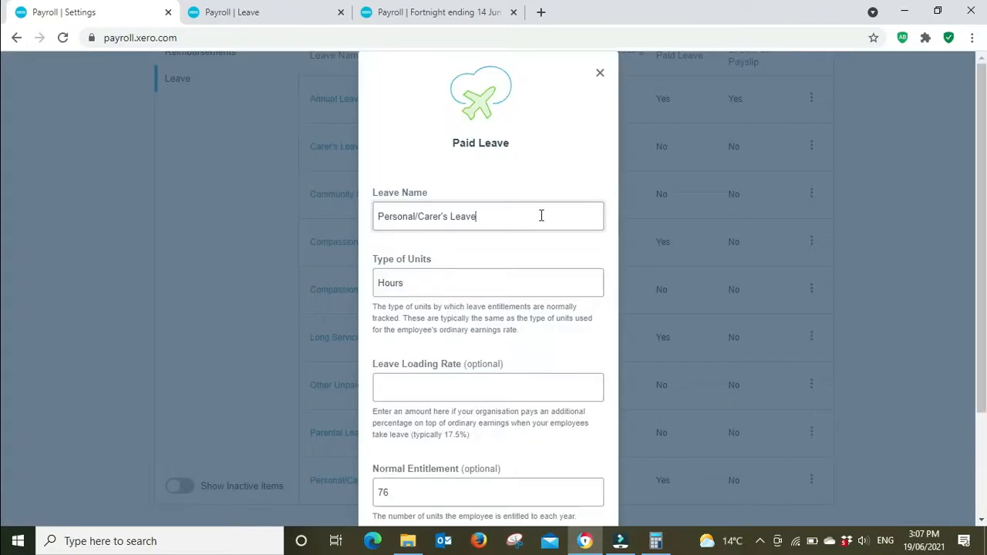
type("Sick")
scroll(908, 227, "down", 3)
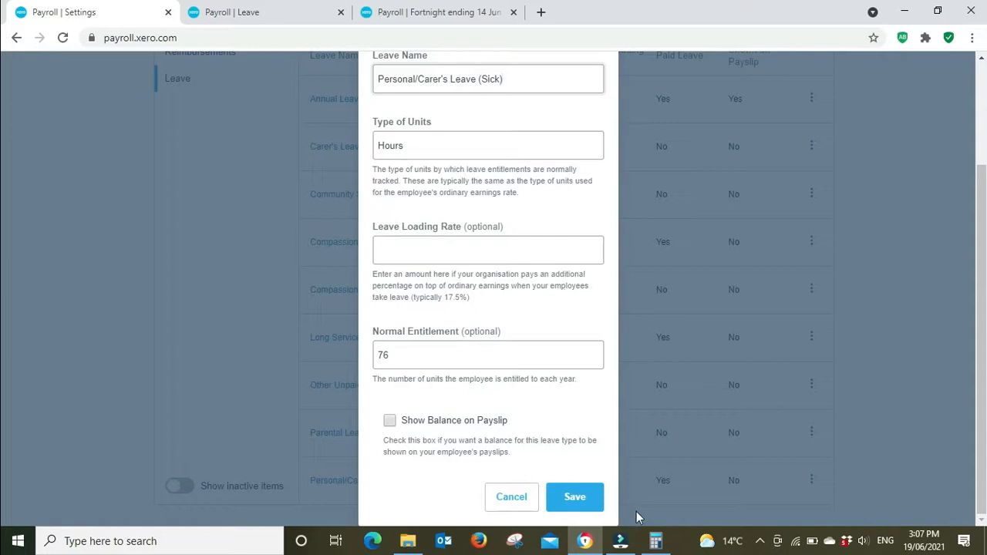
left_click(571, 496)
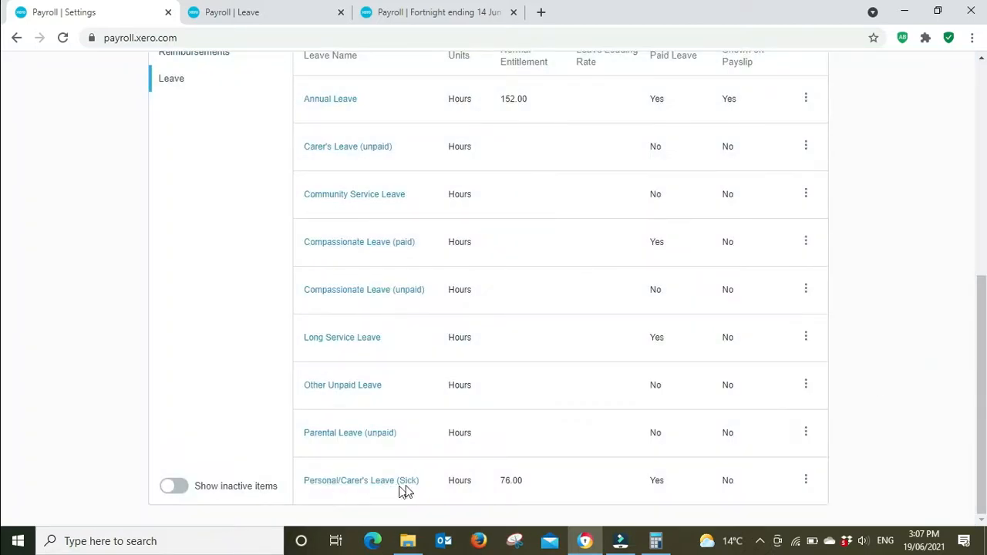
- Examine the Annual Leave pay item's leave loading rate setting, and close it without making changes
scroll(909, 224, "up", 1)
scroll(909, 224, "up", 1)
left_click(332, 249)
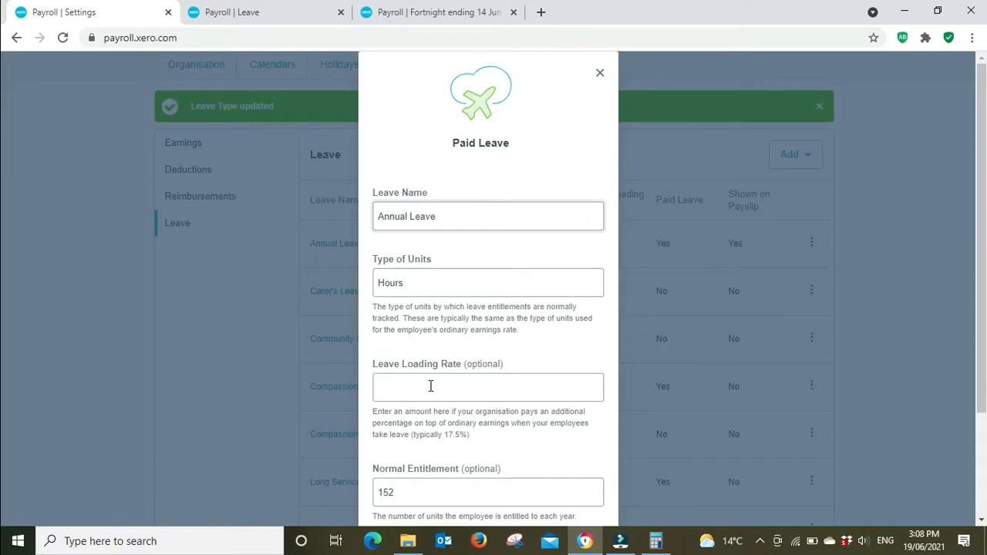
left_click(601, 75)
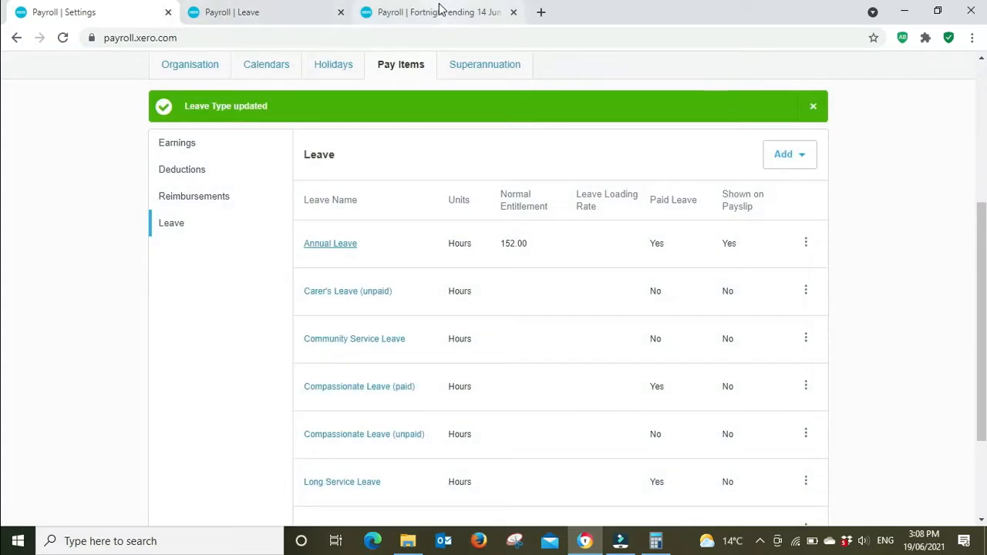
- Switch to the fortnightly payslip and multiply the 30 hourly rate by 1.175 in Calculator to work out the leave loading rate, then close Calculator
left_click(439, 12)
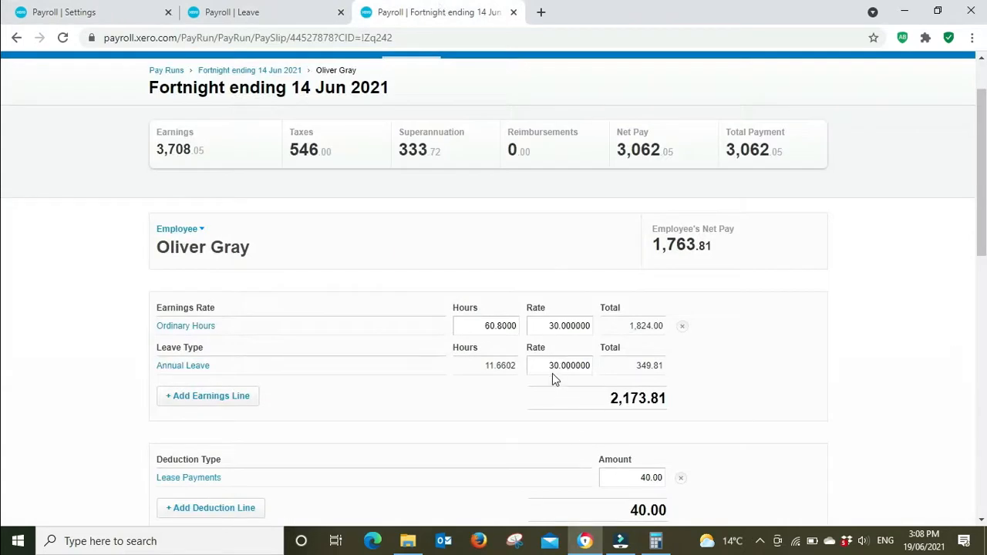
left_click(655, 541)
left_click(847, 262)
type("30 × ")
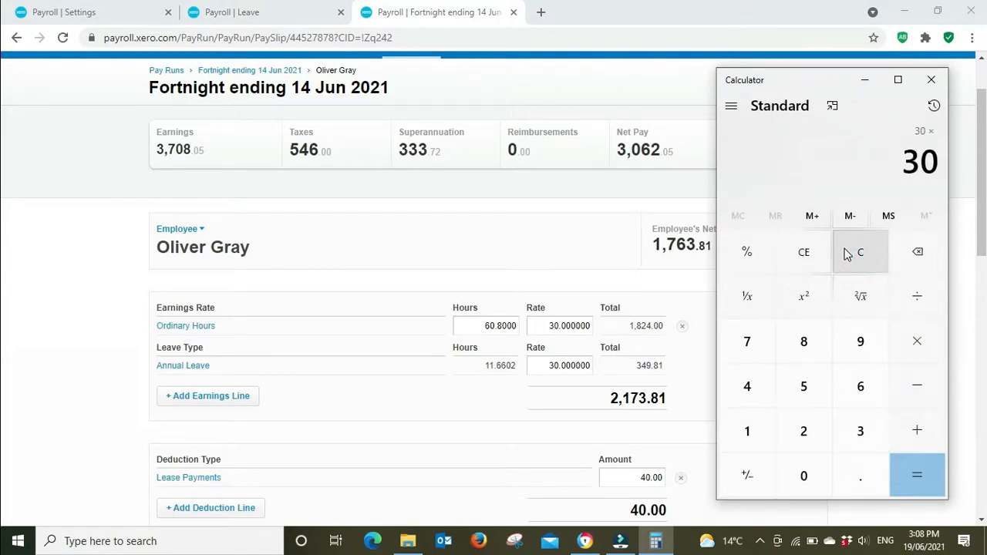
type("1.175")
key("Return")
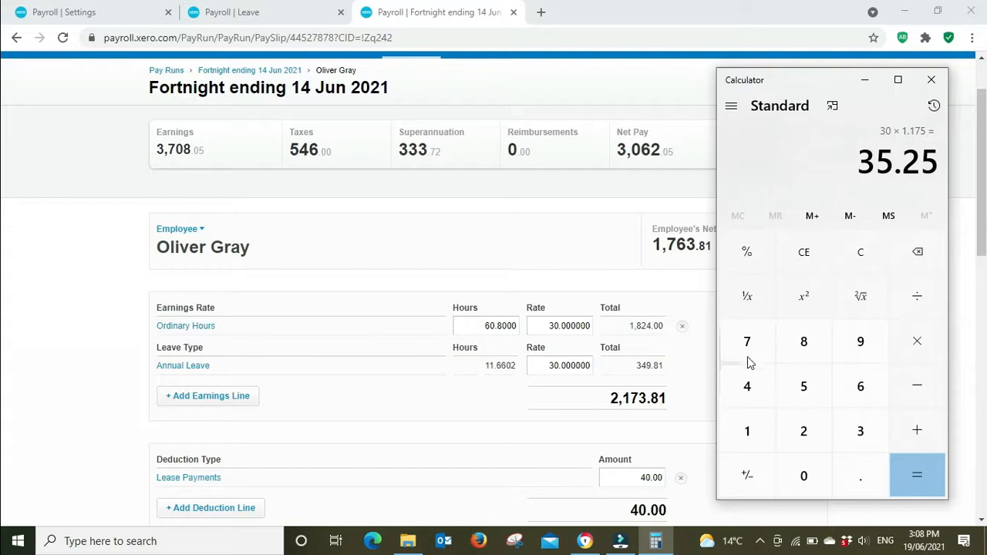
left_click(932, 80)
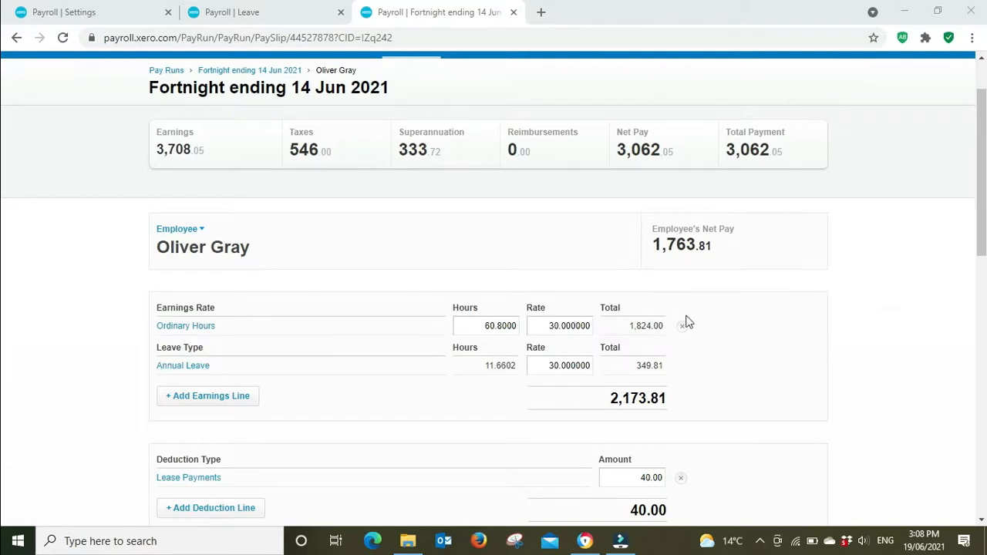
- Save the employee's payslip and return to the pay run for the fortnight ending 14 Jun 2021
scroll(902, 315, "down", 10)
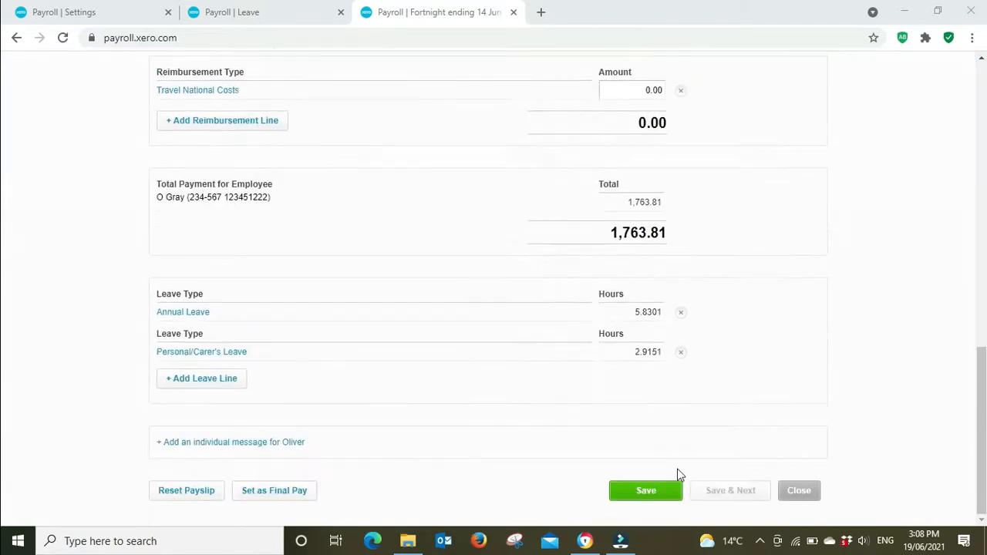
left_click(646, 489)
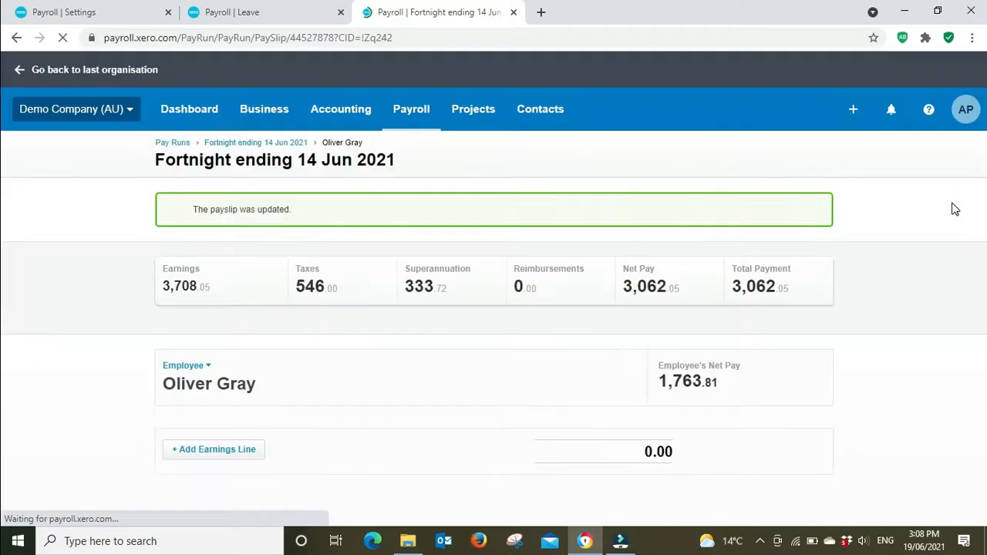
left_click(251, 147)
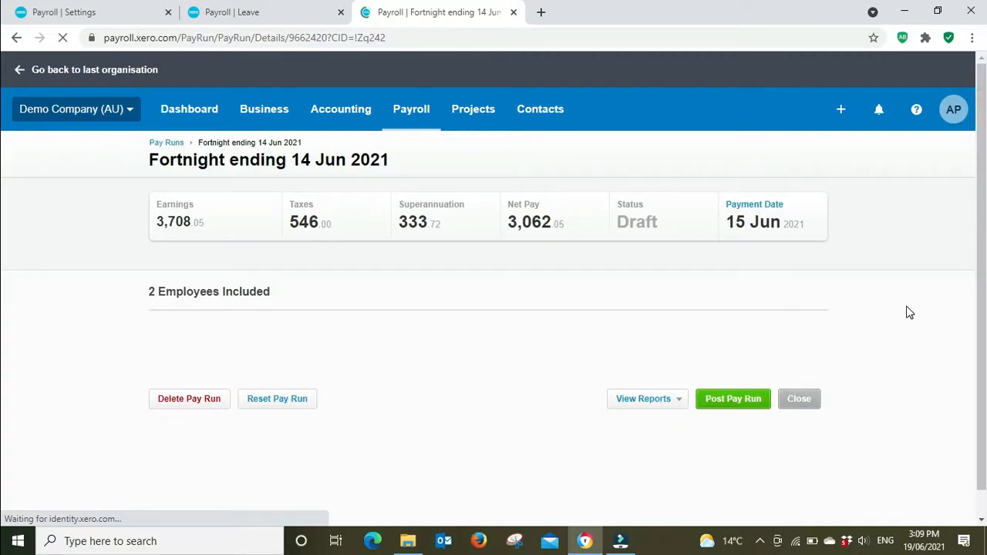
- Post the pay run for the fortnight ending 14 Jun 2021 and confirm the posting
scroll(910, 313, "down", 1)
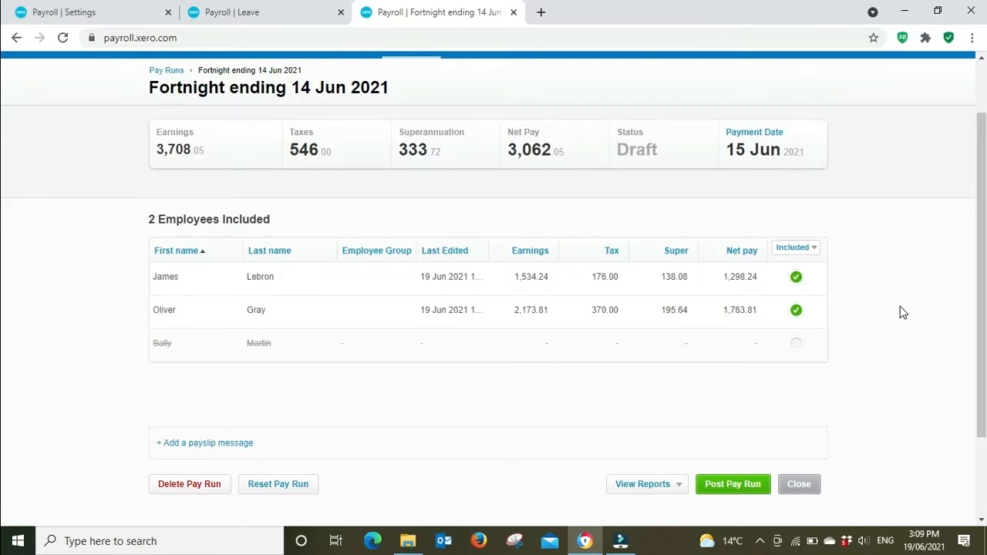
scroll(902, 312, "down", 1)
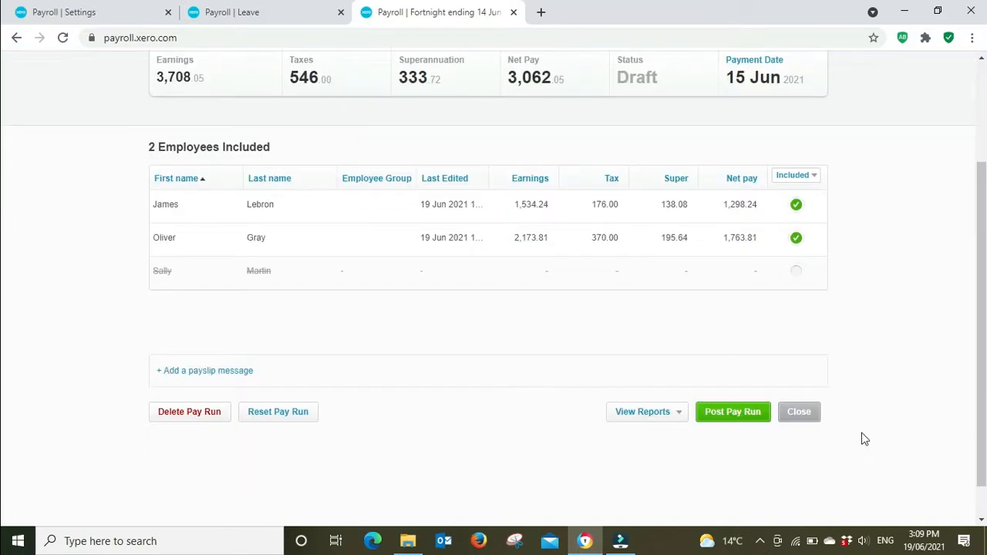
left_click(744, 415)
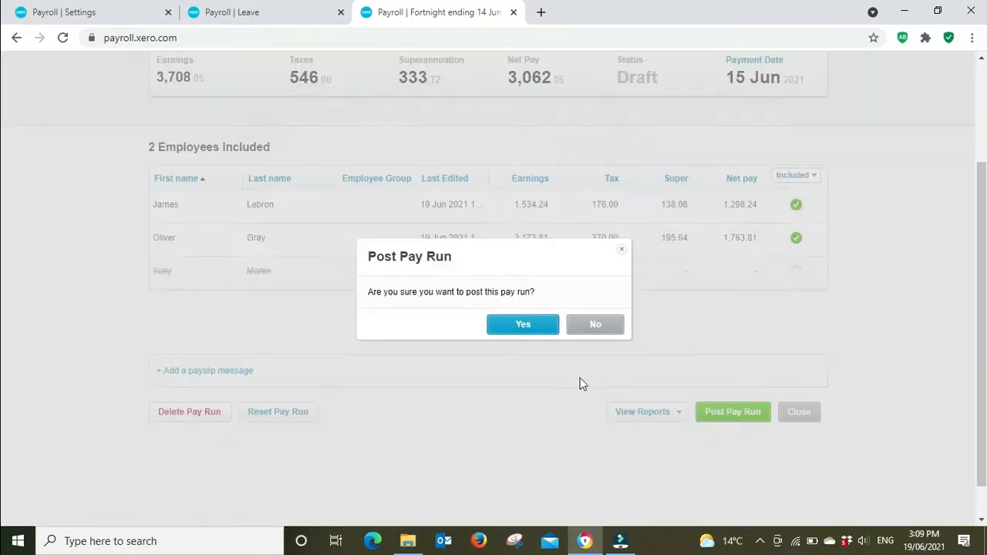
left_click(530, 326)
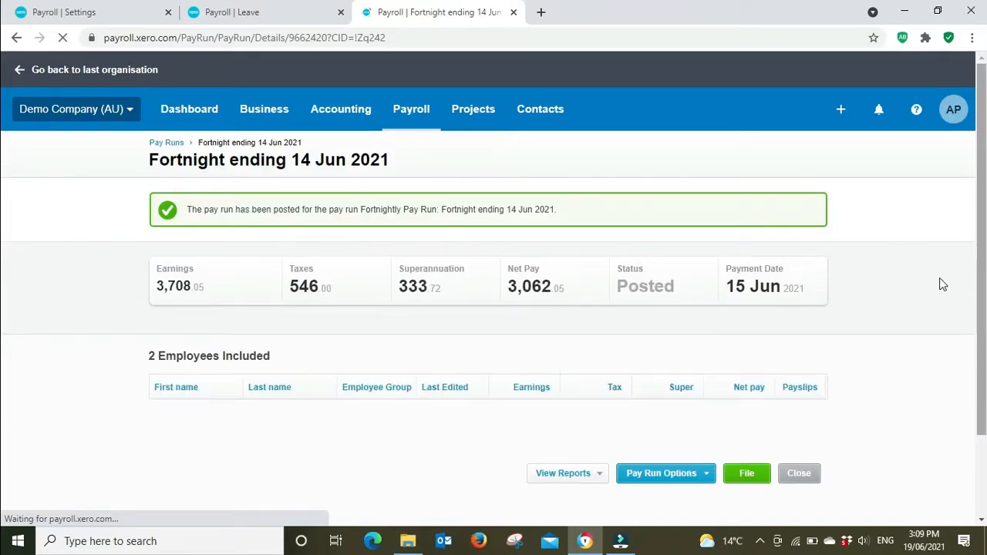
scroll(939, 284, "down", 1)
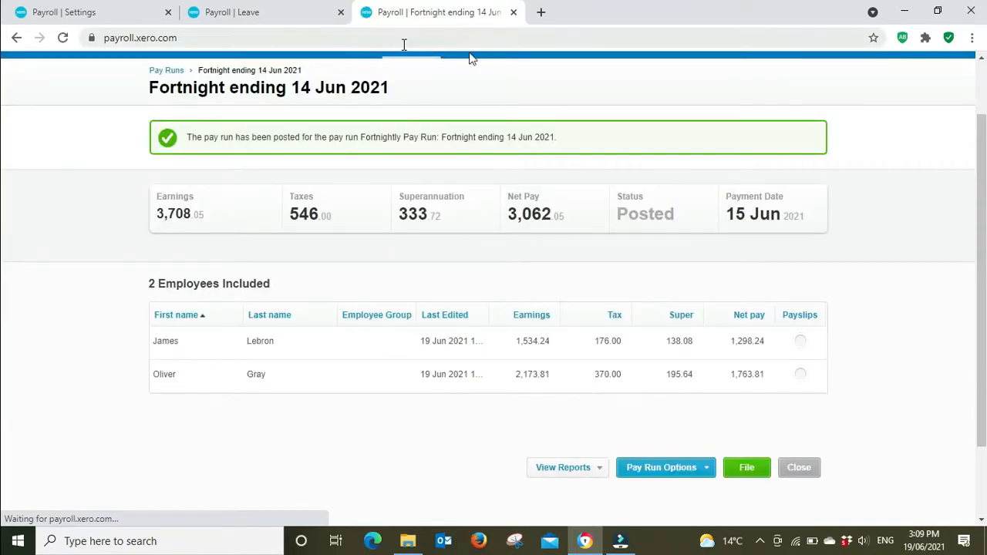
- Return to the payroll settings page and open the payroll Employees list from there
left_click(73, 11)
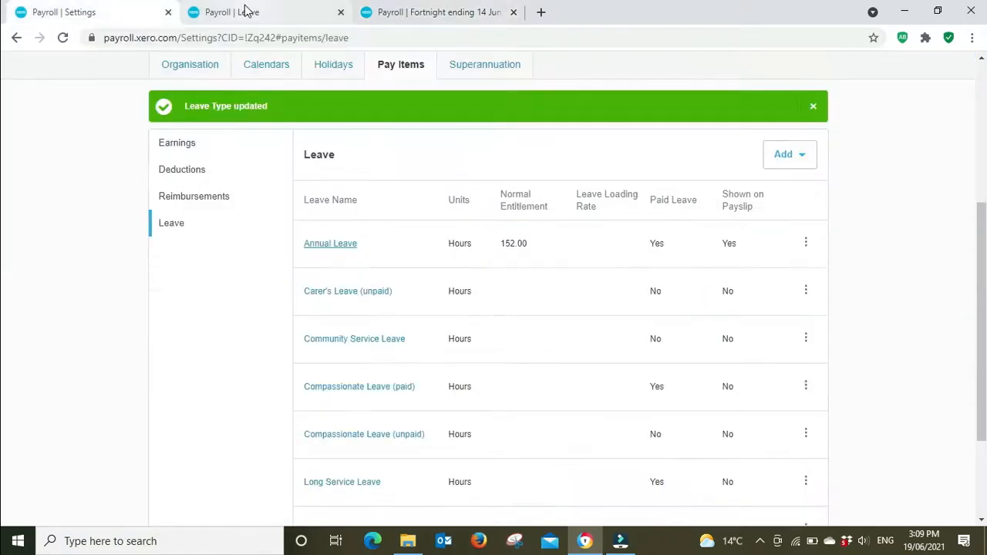
left_click(245, 10)
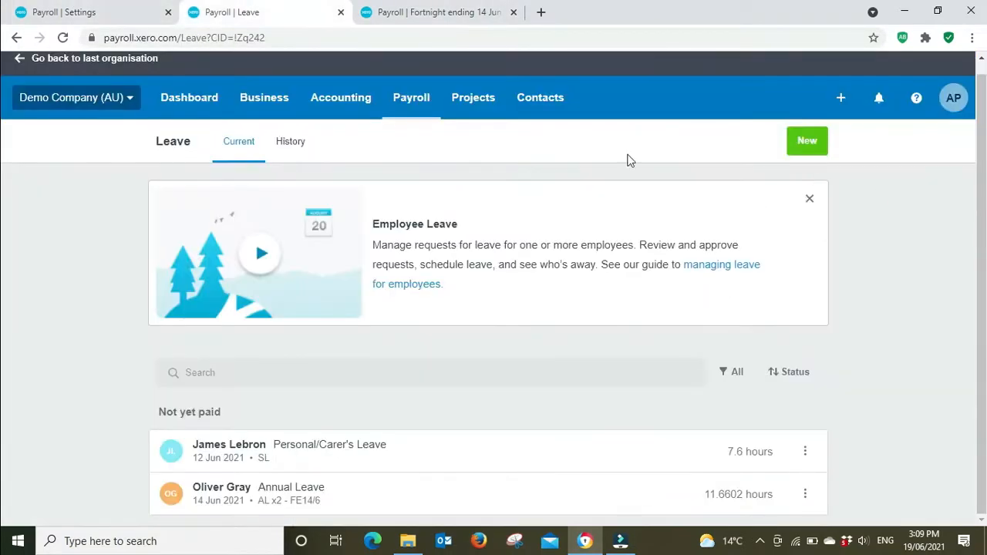
left_click(412, 103)
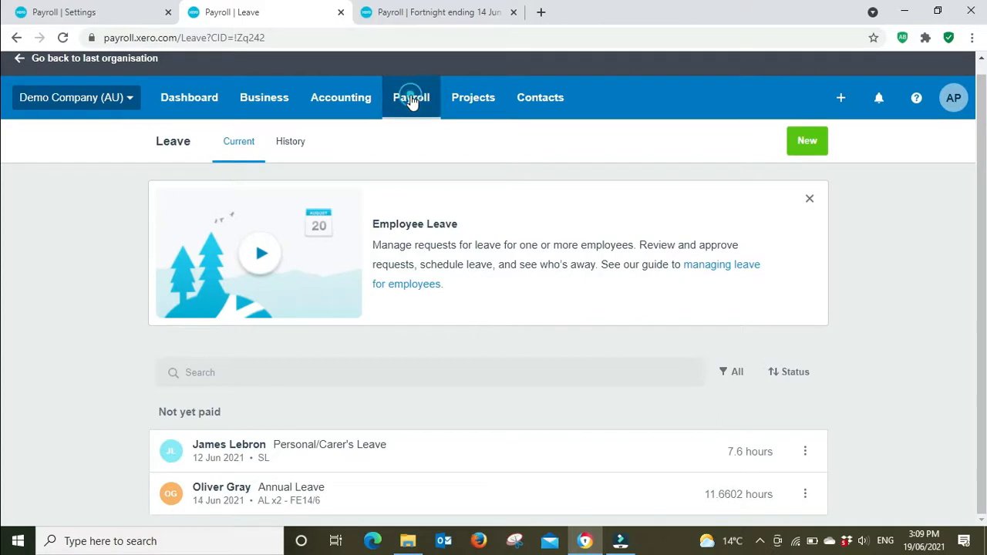
left_click(93, 7)
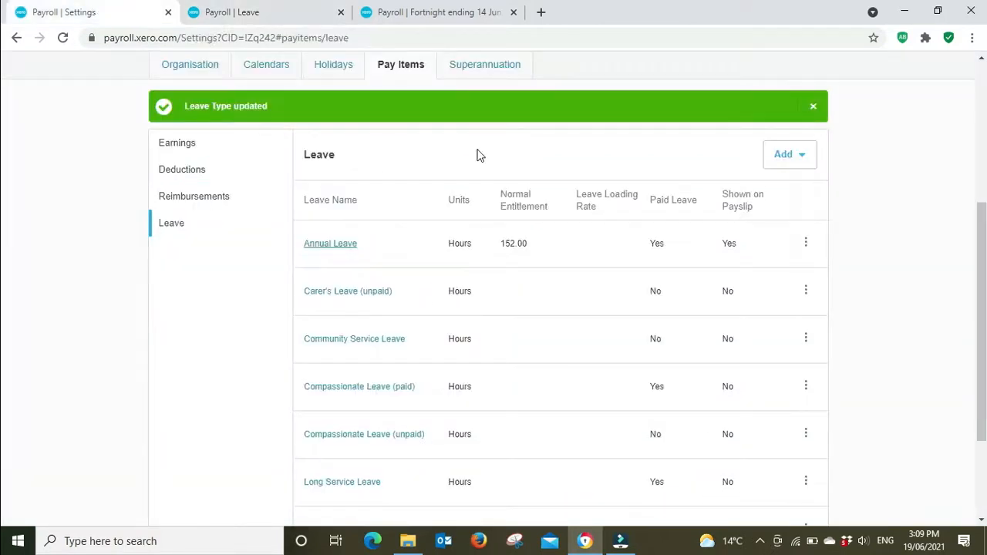
scroll(480, 155, "up", 4)
left_click(417, 116)
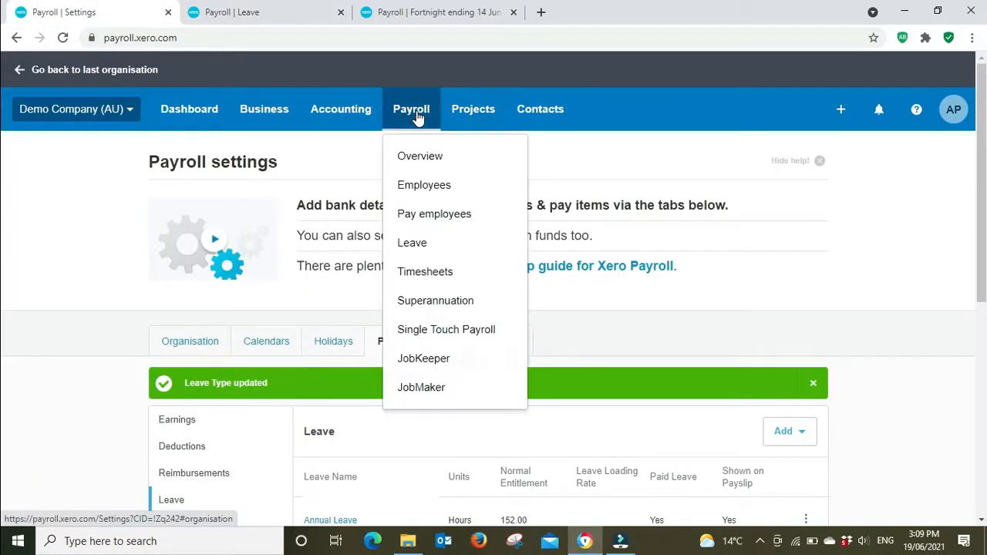
left_click(432, 194)
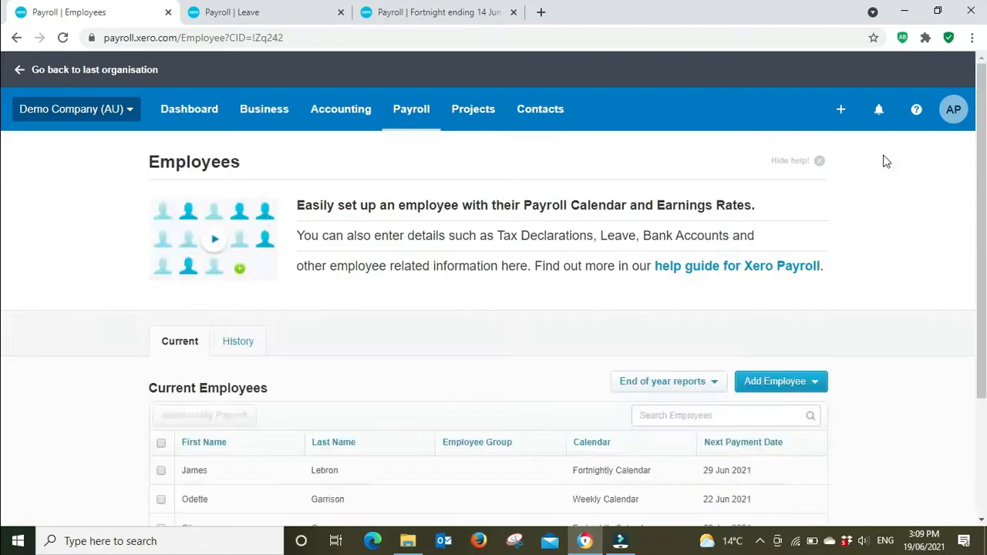
- Hide the help banner and open the leave balances of the employee who took annual leave in the pay run
left_click(819, 164)
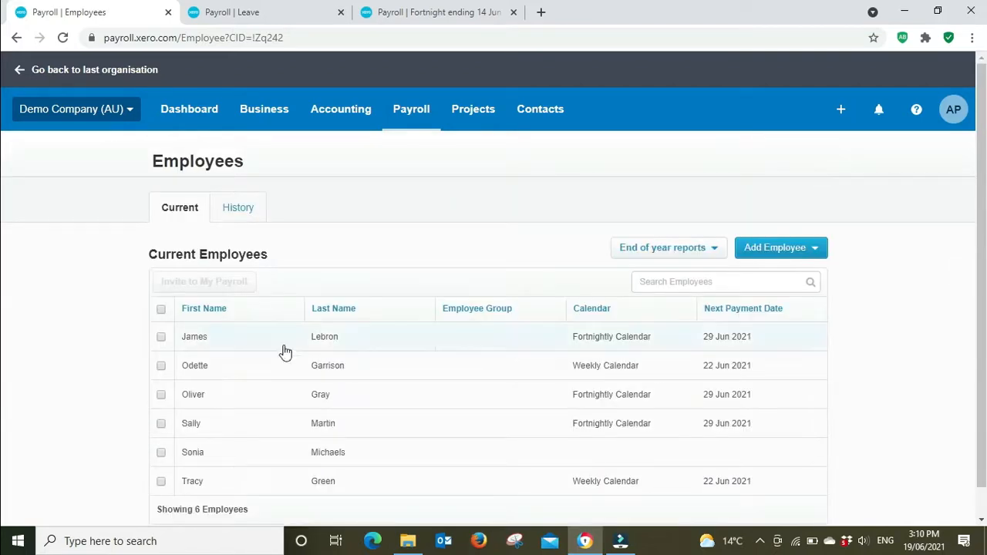
left_click(323, 402)
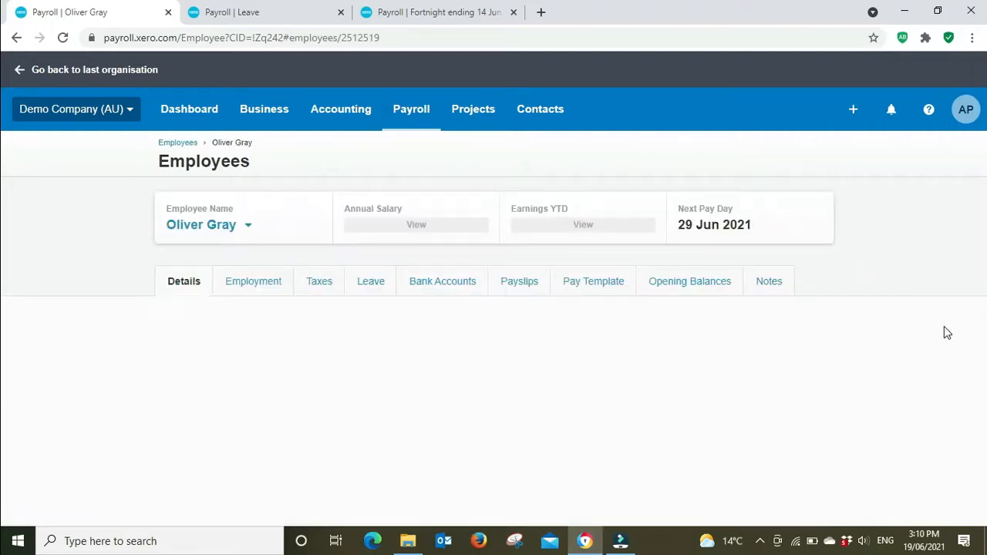
left_click(367, 282)
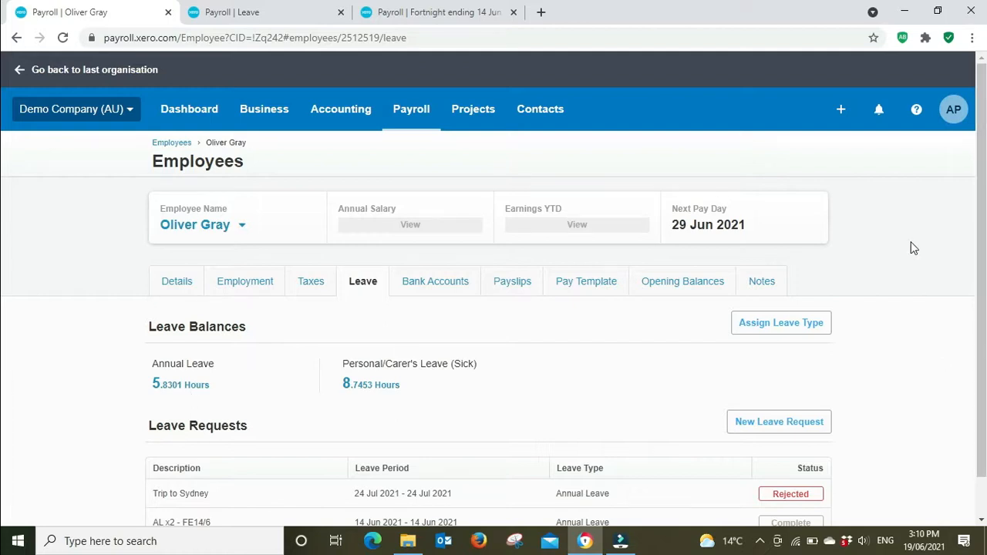
- Open the same employee's payslip from the posted pay run, check the Leave page, and return to the employee's leave balances
left_click(432, 13)
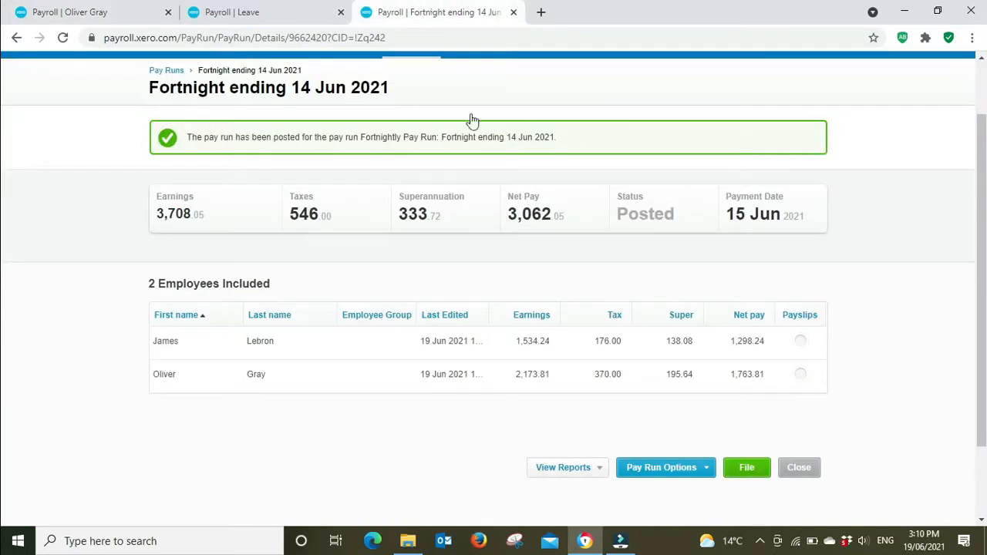
left_click(538, 377)
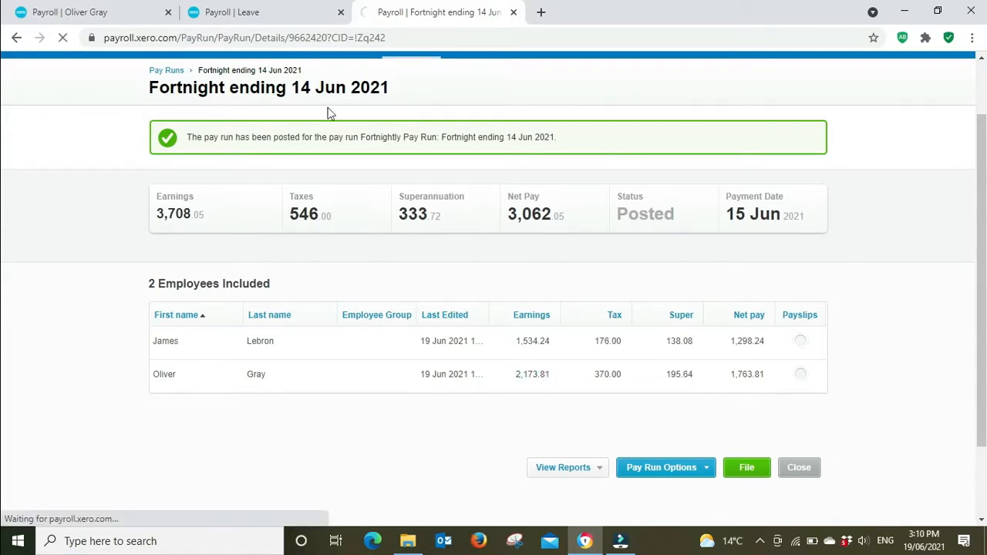
left_click(267, 11)
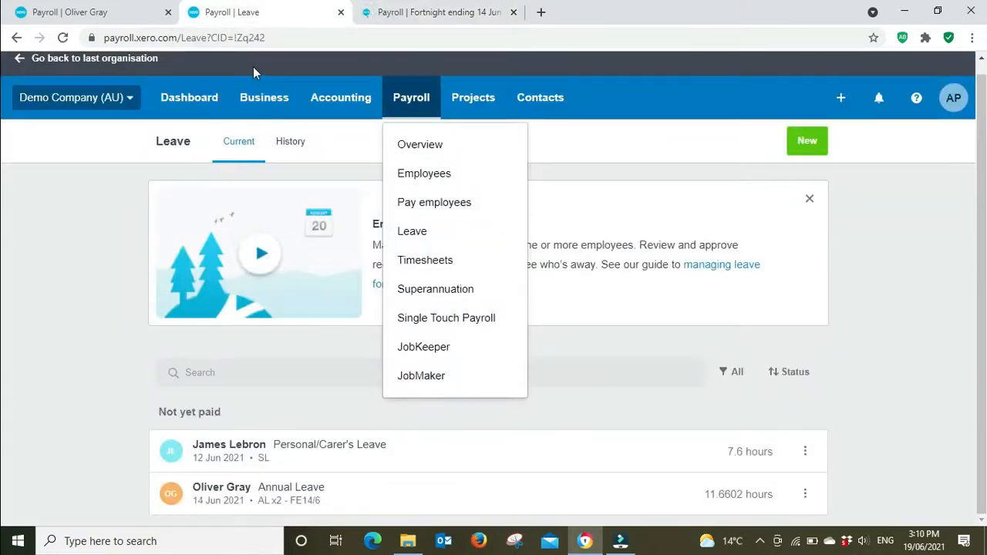
left_click(101, 10)
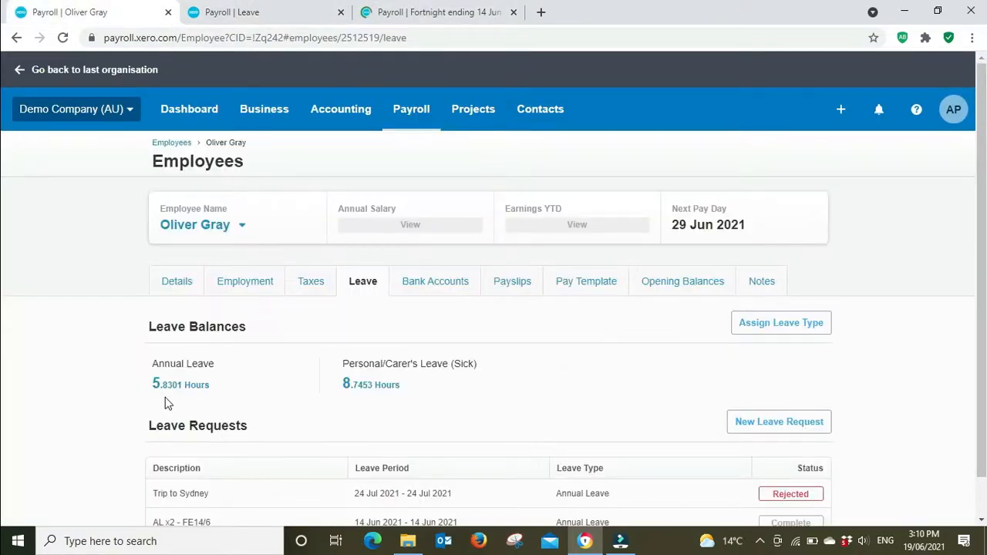
- Check the leave hours accrued at the end of the employee's payslip for the fortnight ending 14 Jun 2021
left_click(441, 13)
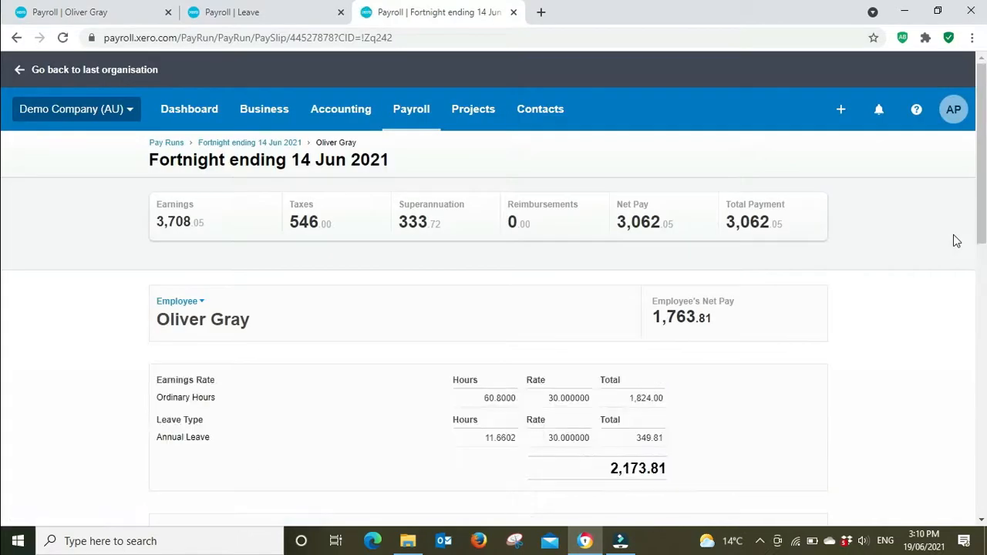
scroll(956, 241, "down", 7)
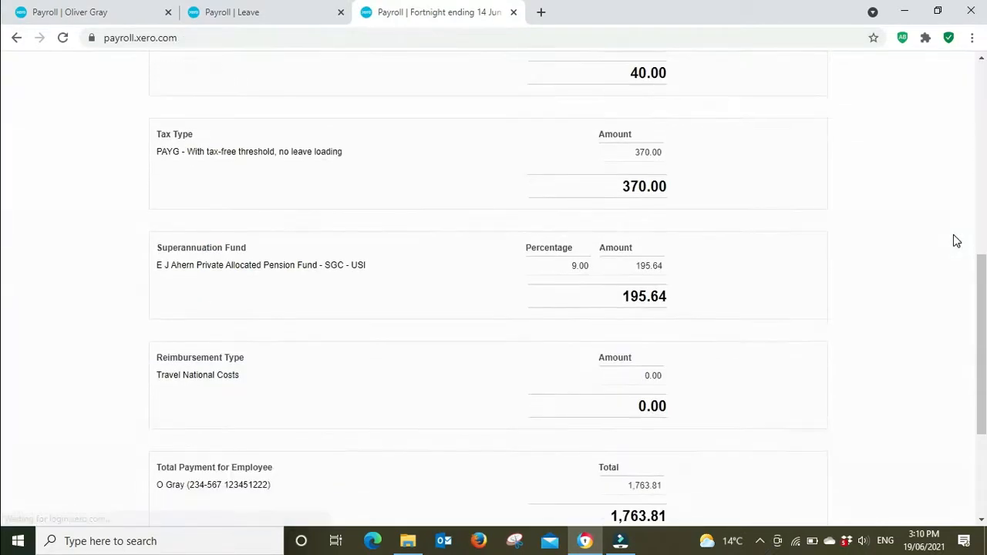
scroll(956, 241, "down", 3)
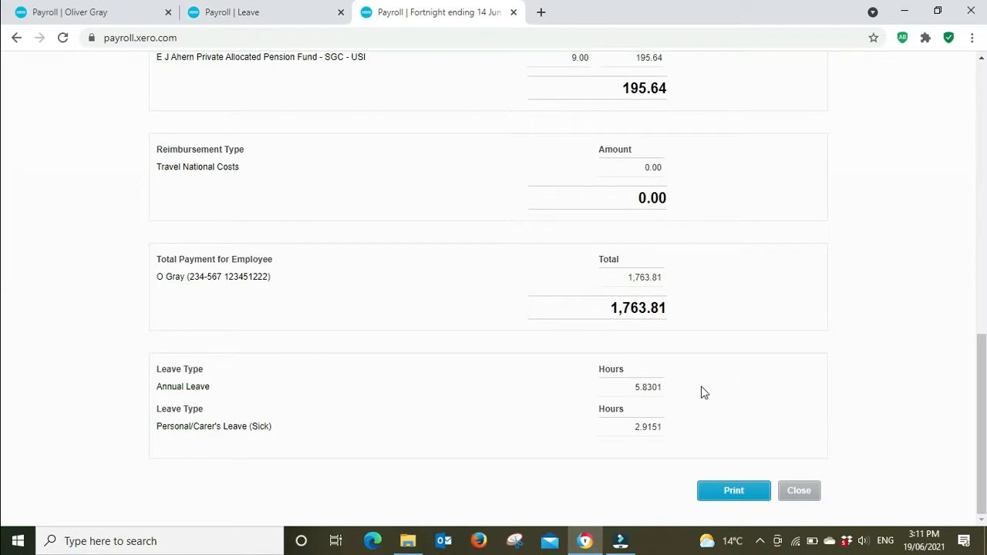
- Close the employee's leave balances page and review the earnings and annual leave lines on the same employee's payslip
left_click(90, 14)
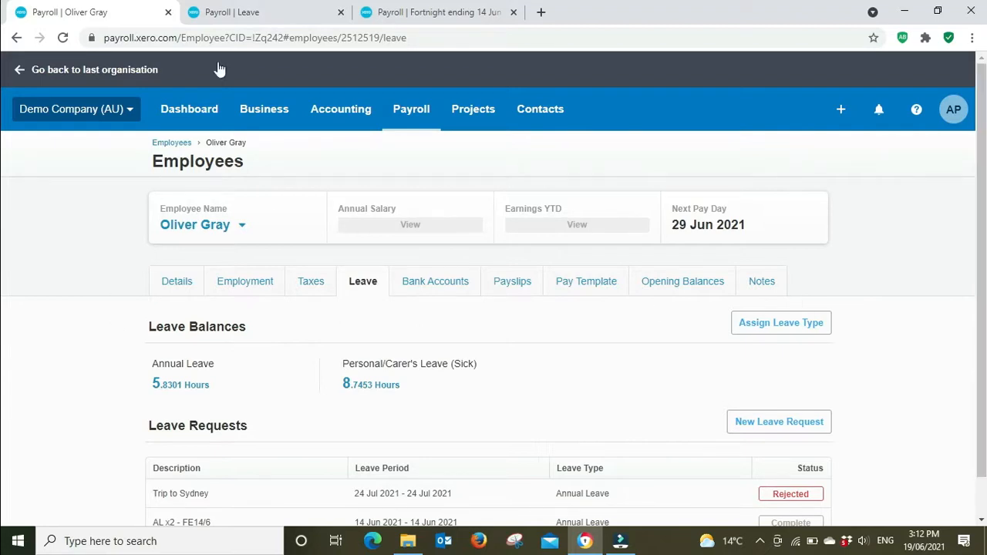
left_click(169, 12)
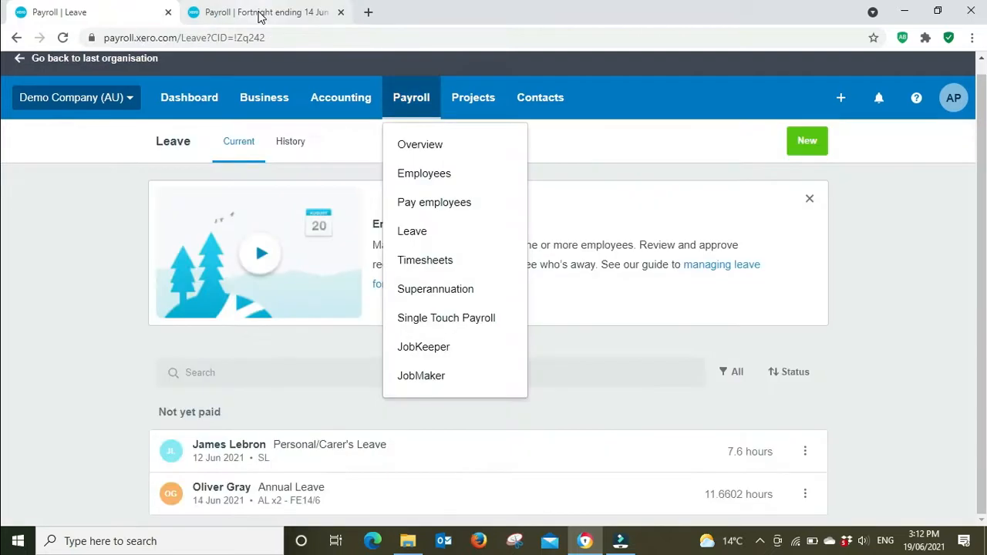
left_click(260, 12)
scroll(925, 305, "up", 15)
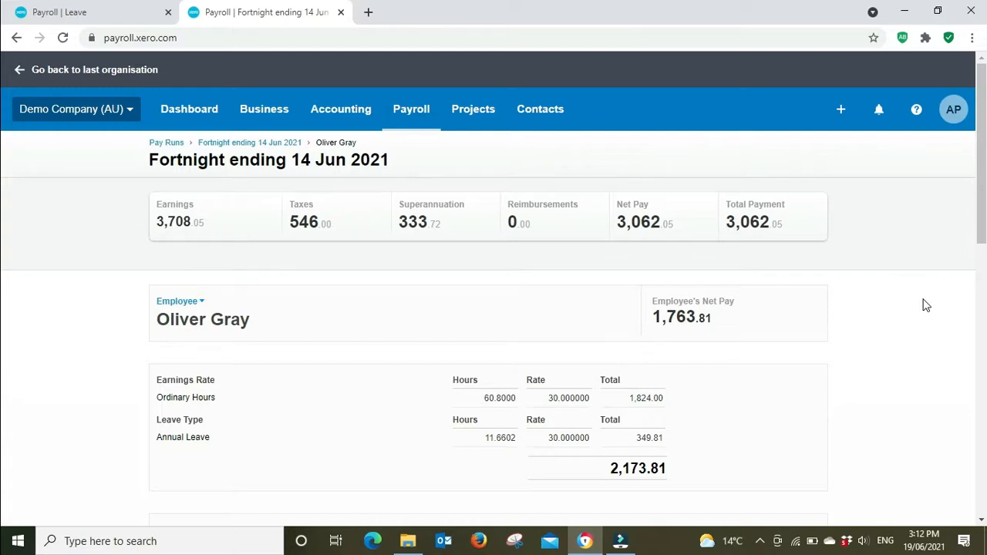
left_click(921, 210)
scroll(931, 381, "down", 2)
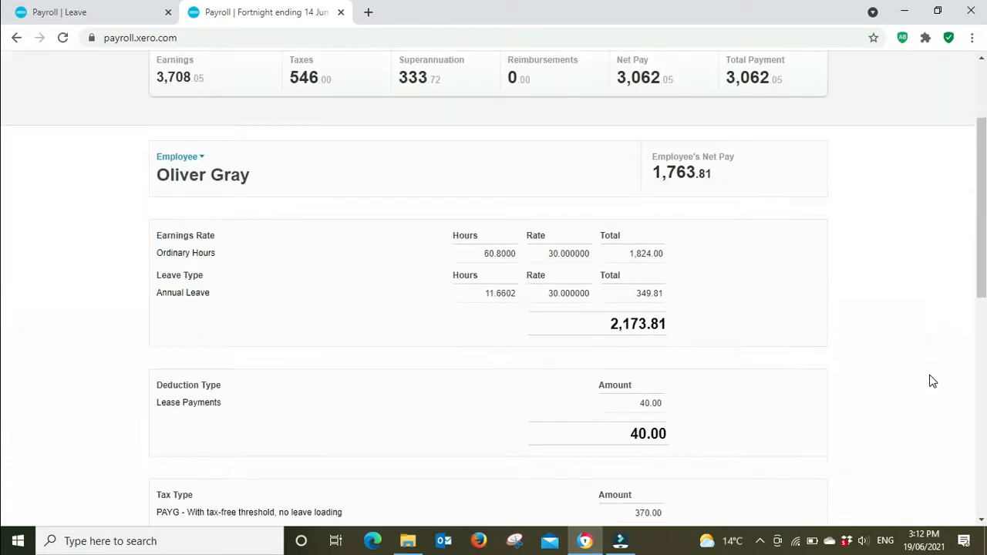
scroll(931, 381, "up", 2)
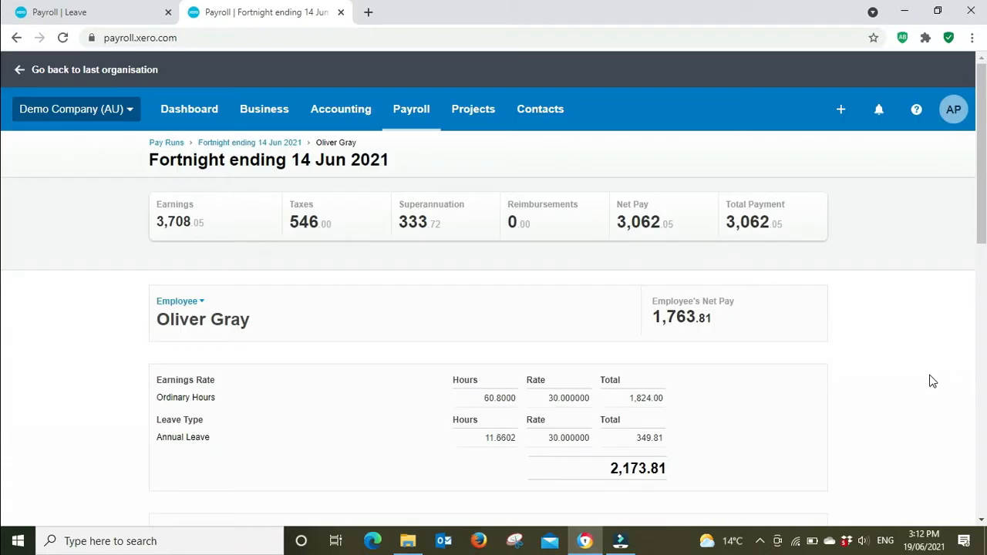